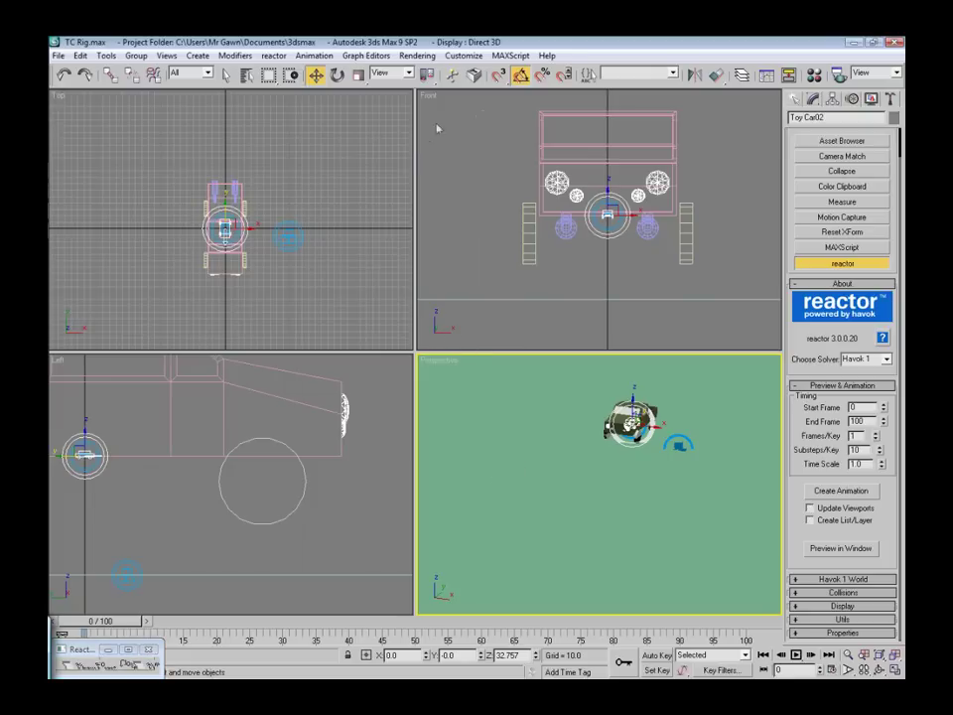
Switch the command panel to Create to show the Standard Primitives object types
click(796, 101)
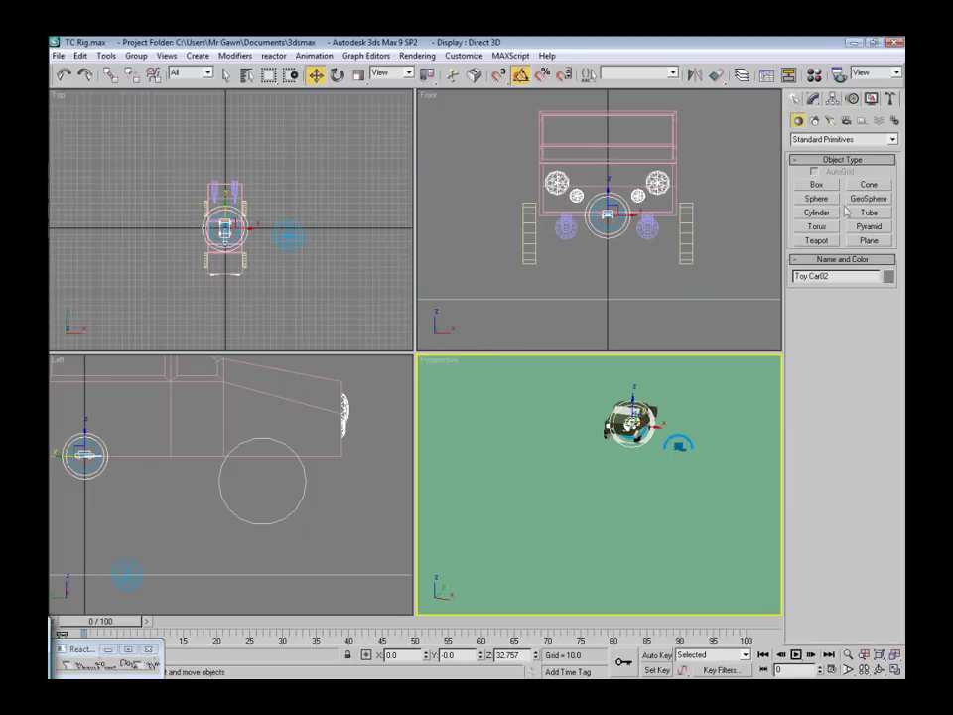
Draw a new cylinder, Cylinder05, in the Left viewport in front of the car
click(823, 213)
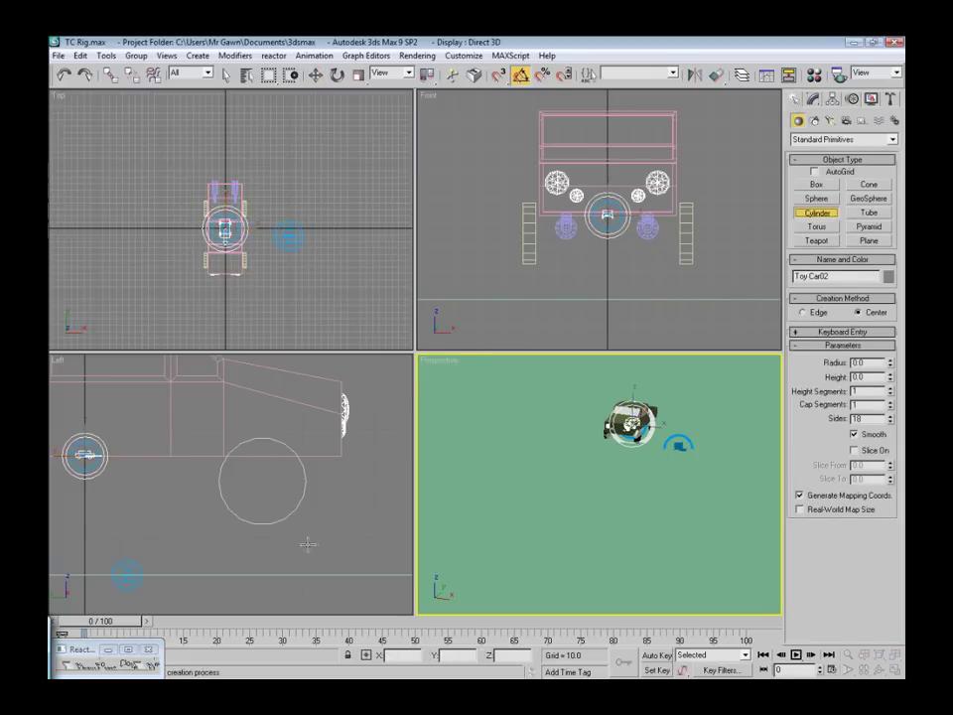
scroll(164, 529, down, 4)
scroll(164, 529, down, 2)
scroll(259, 517, down, 2)
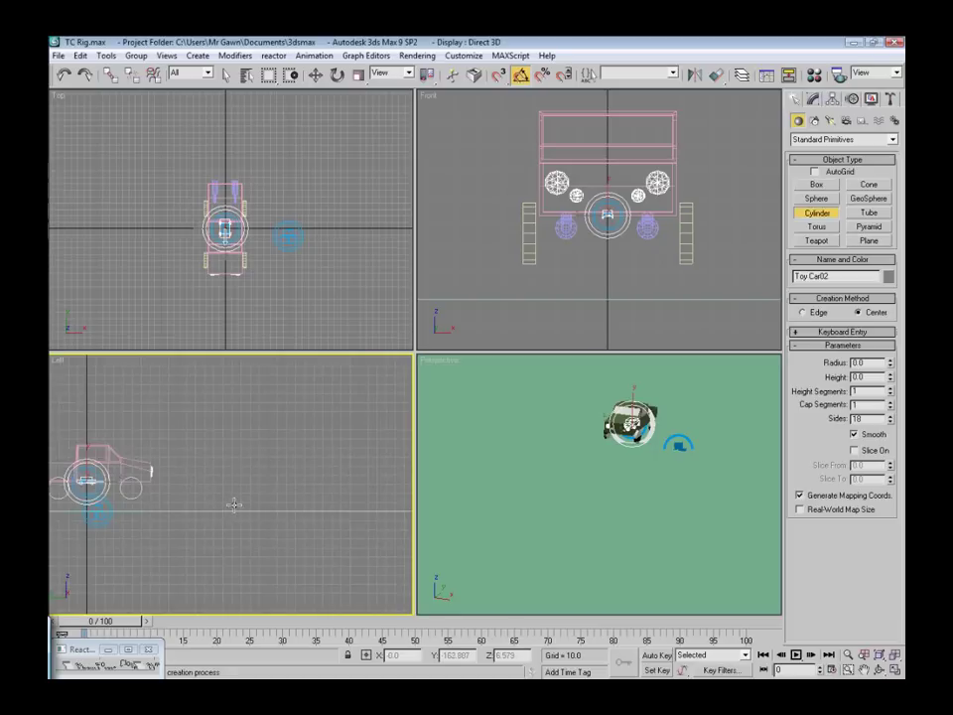
drag(227, 510, 243, 513)
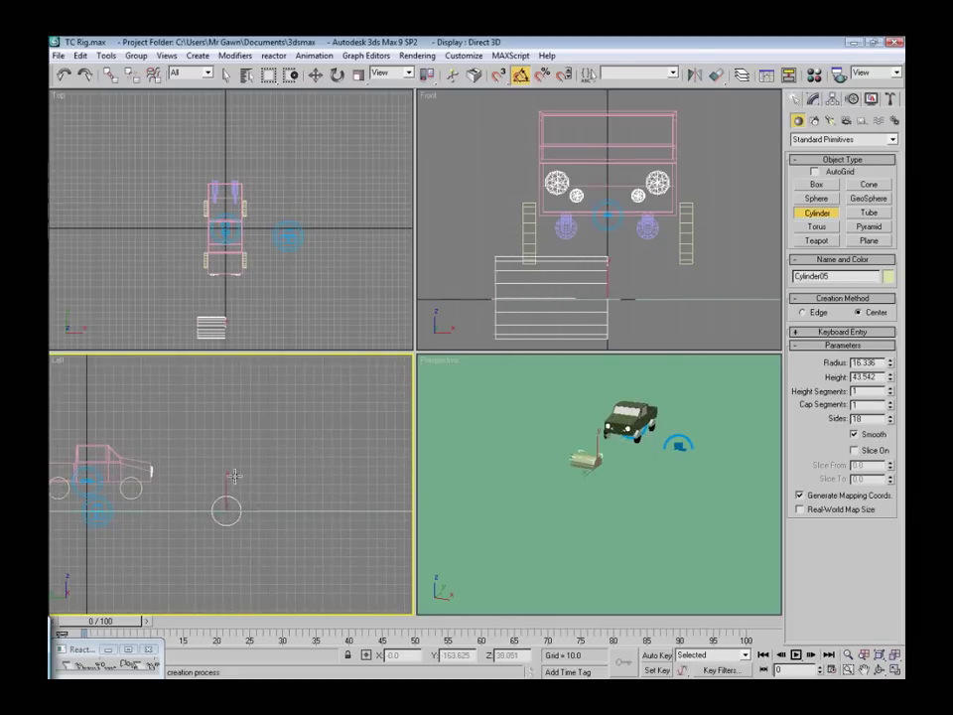
click(232, 446)
Slice the cylinder from 180 into a half-cylinder and set its Z position to 0
click(855, 450)
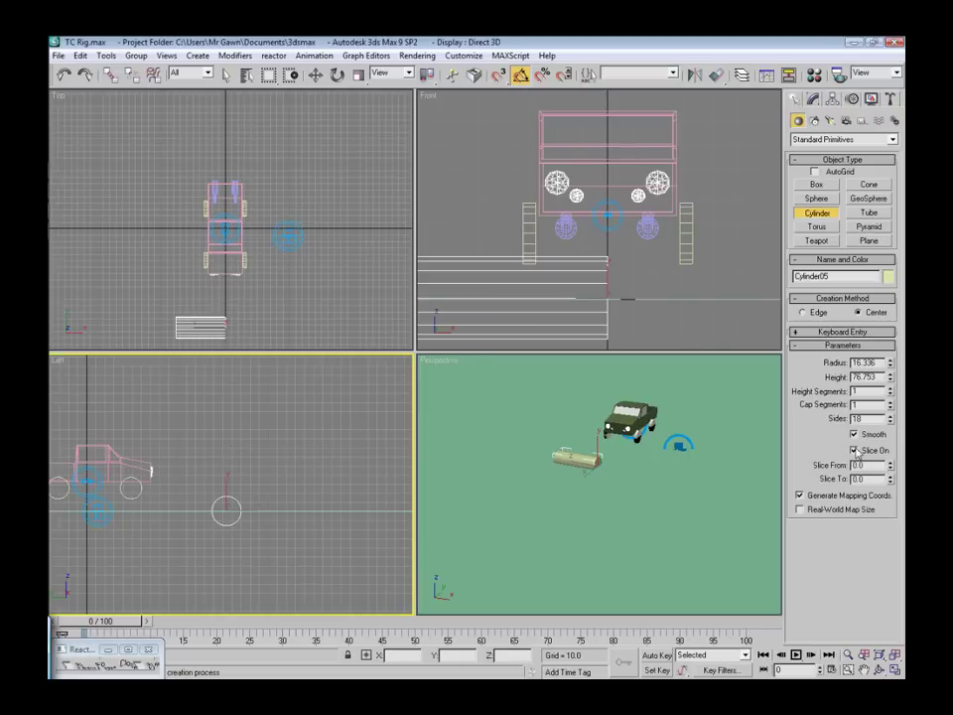
double_click(860, 465)
text(180)
key(Return)
click(316, 75)
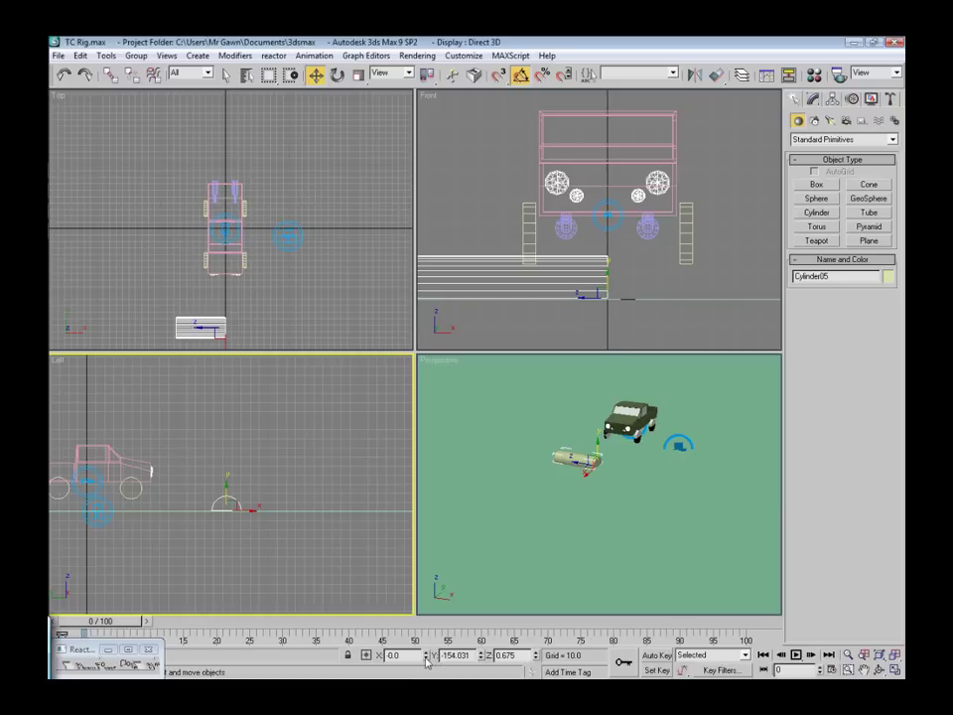
right_click(533, 658)
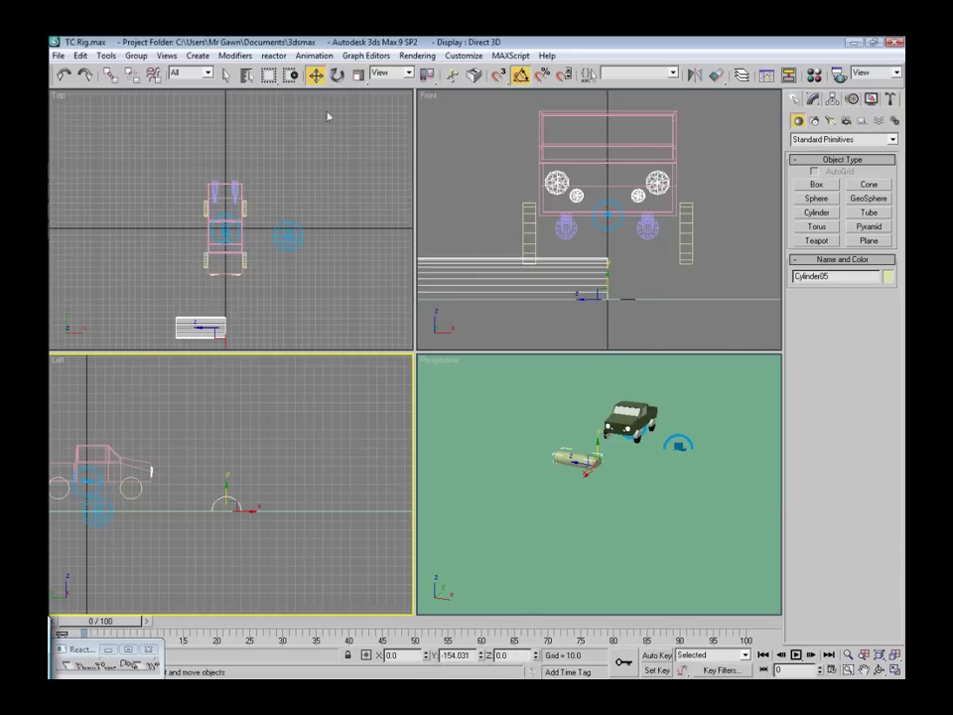
middle_drag(231, 253, 232, 213)
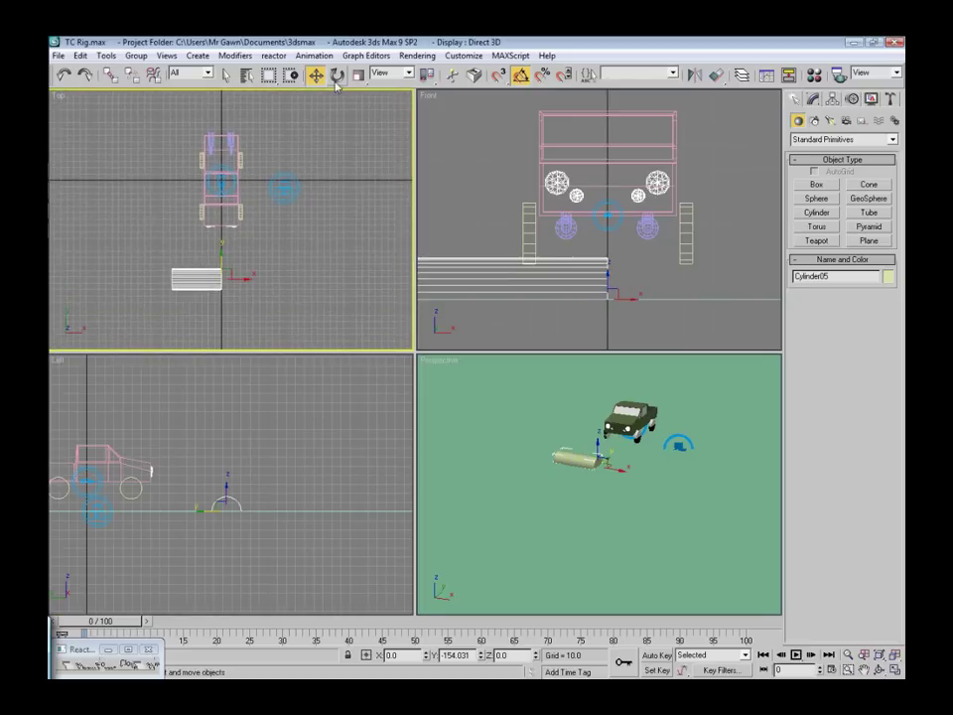
Set the half-cylinder's height to about 231 and scale it flat in the Left viewport
click(814, 102)
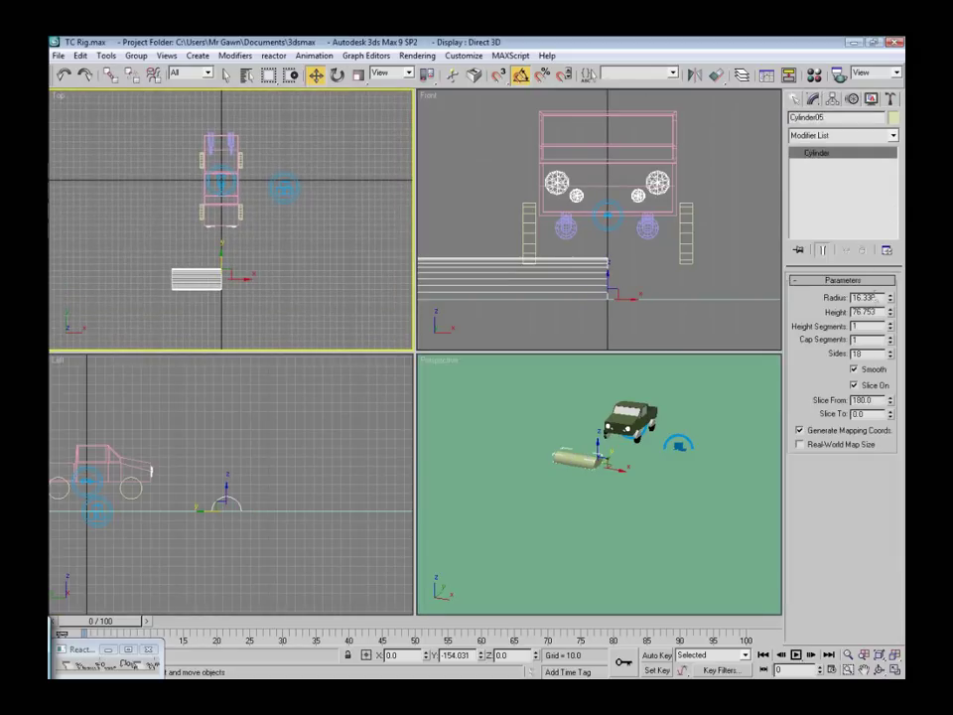
drag(884, 312, 877, 175)
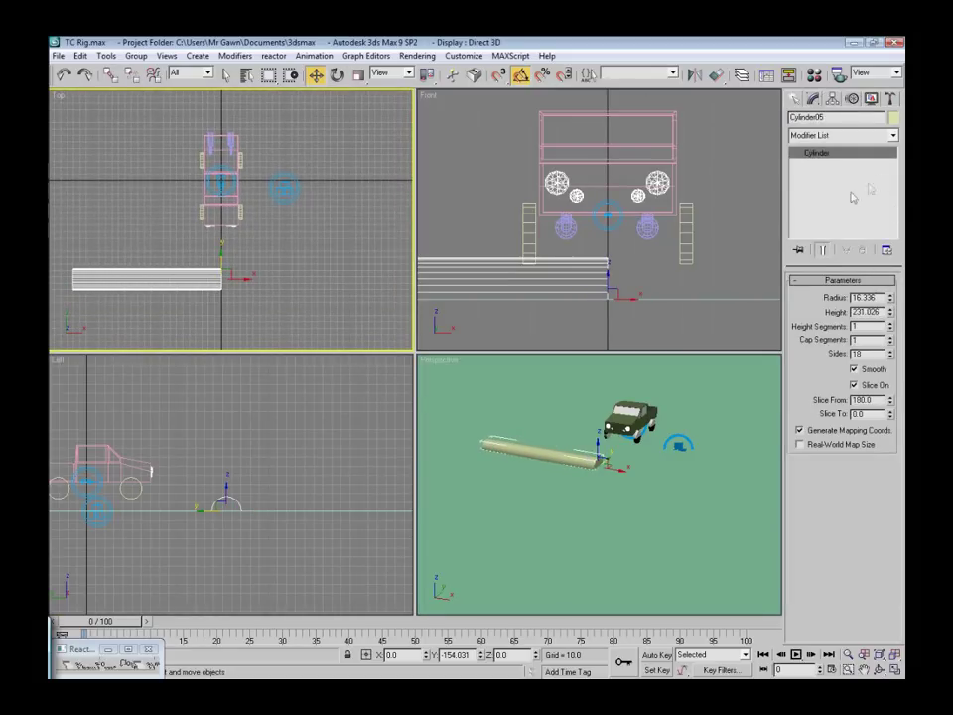
click(358, 74)
right_click(169, 377)
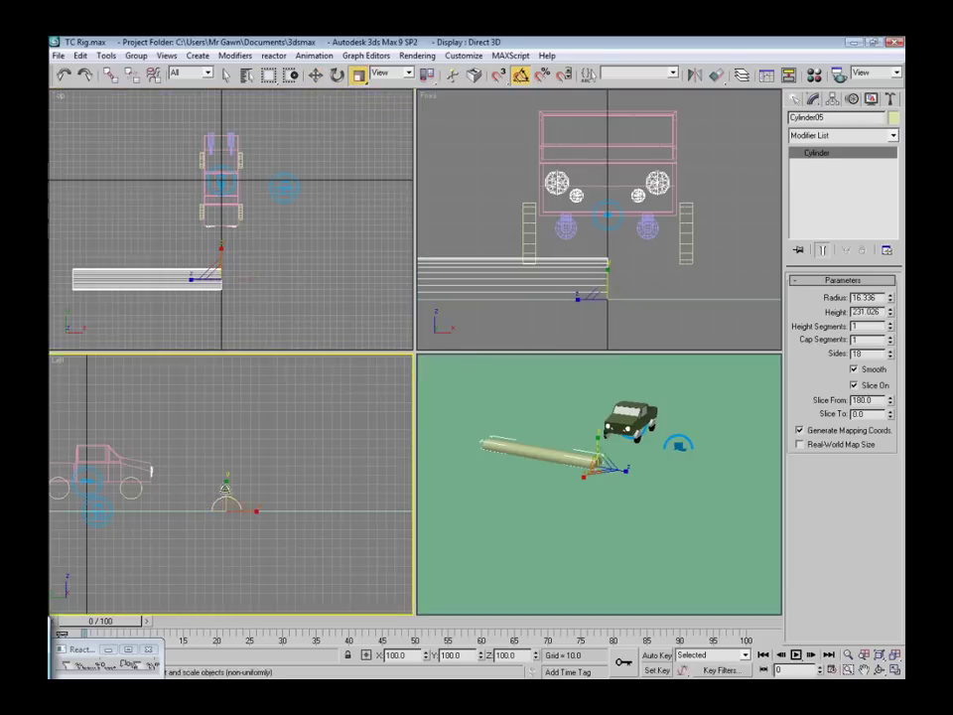
drag(226, 492, 214, 552)
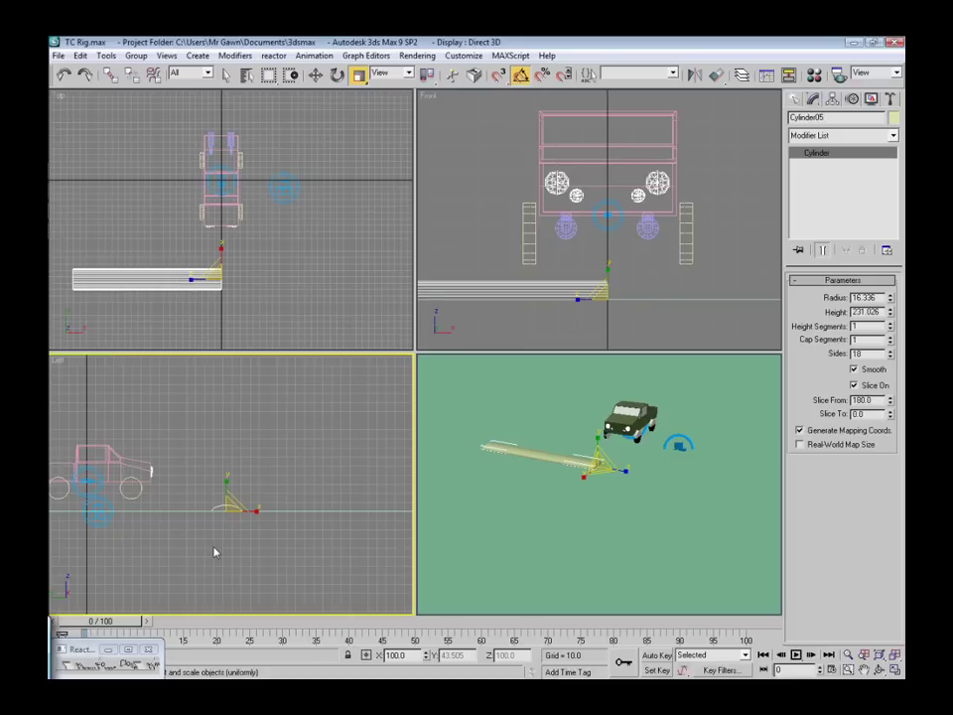
Shift-drag the flattened bump in the Top viewport to clone it
key(w)
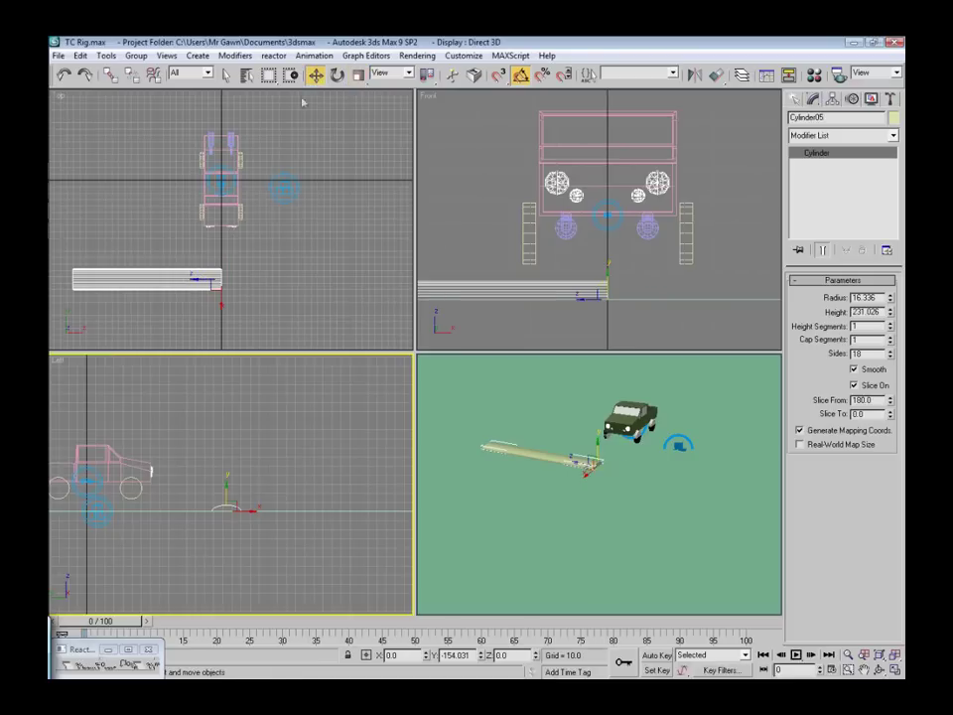
middle_drag(275, 250, 222, 210)
scroll(222, 210, down, 3)
shift+drag(209, 225, 285, 255)
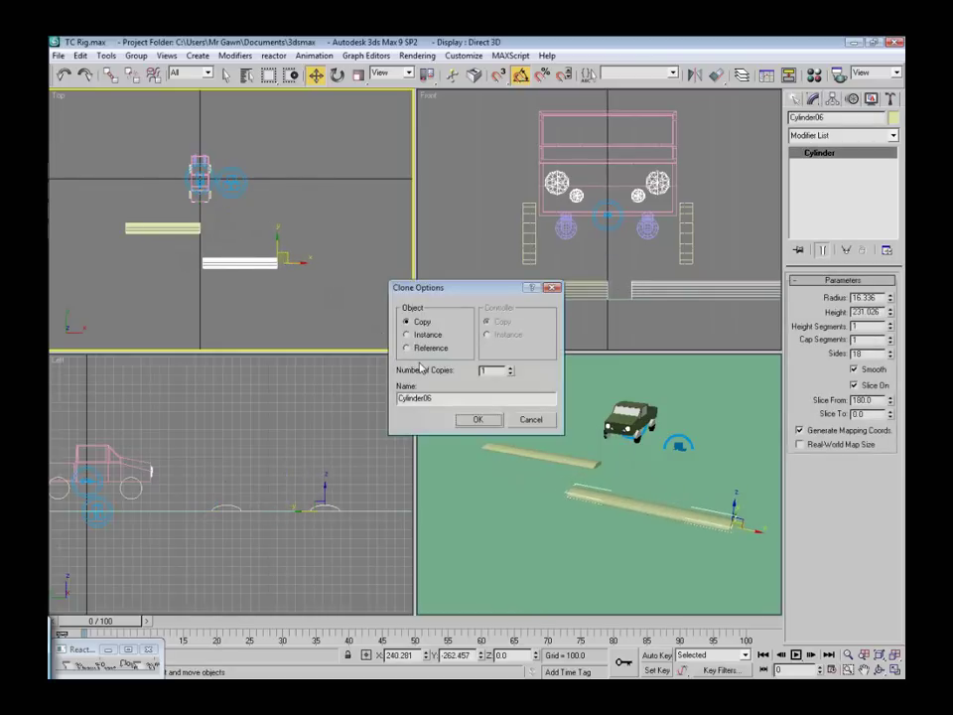
Create the copy Cylinder06, set its radius to 11.272, and move it further along -Y
click(474, 420)
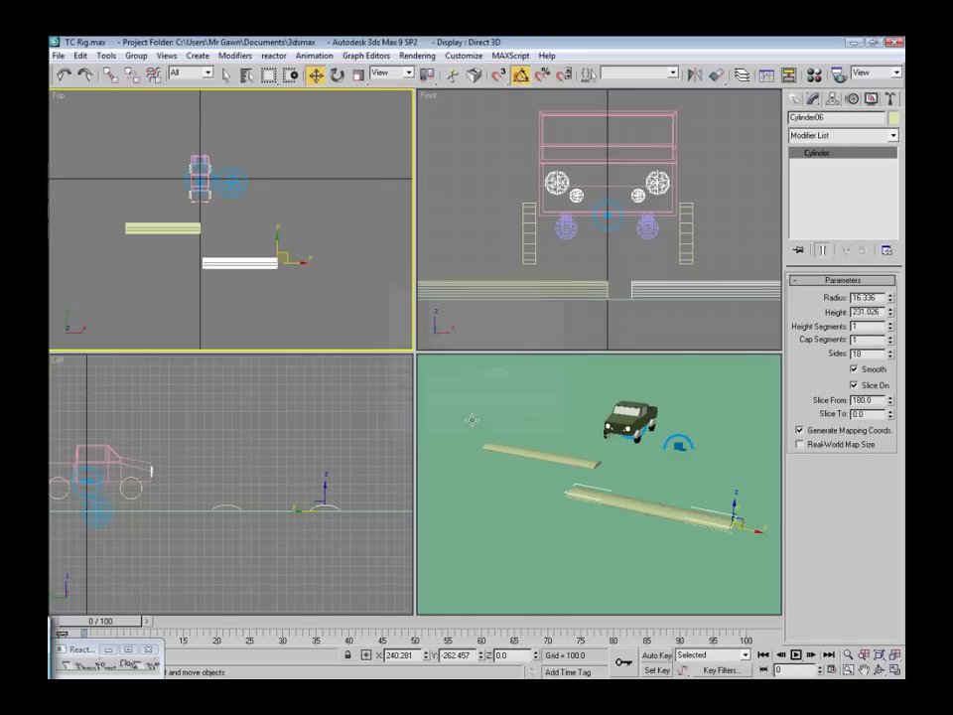
drag(892, 304, 892, 328)
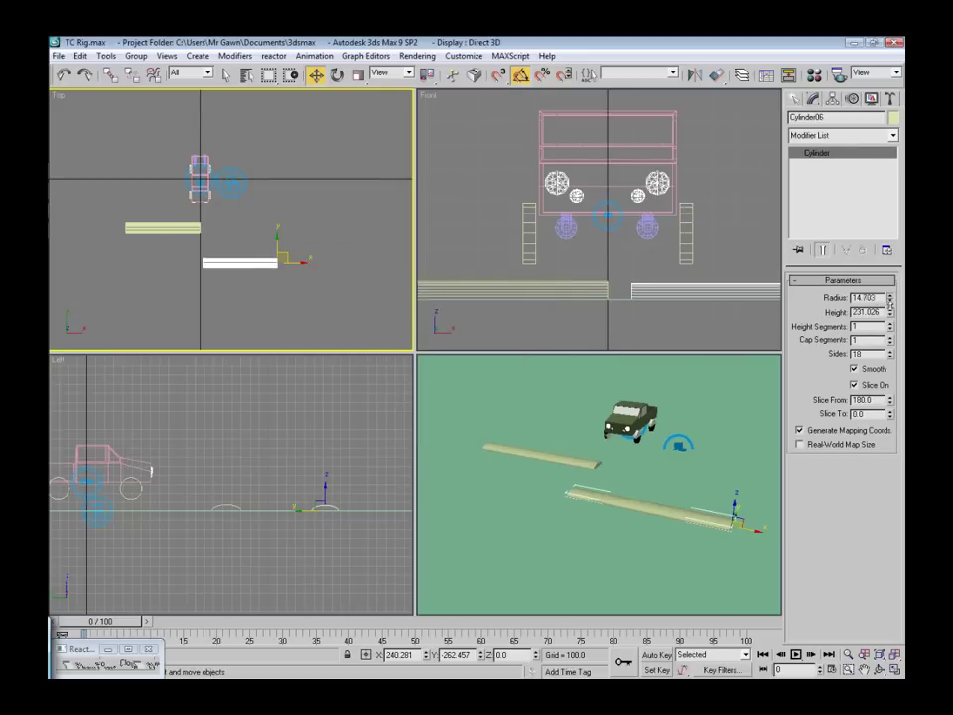
click(358, 74)
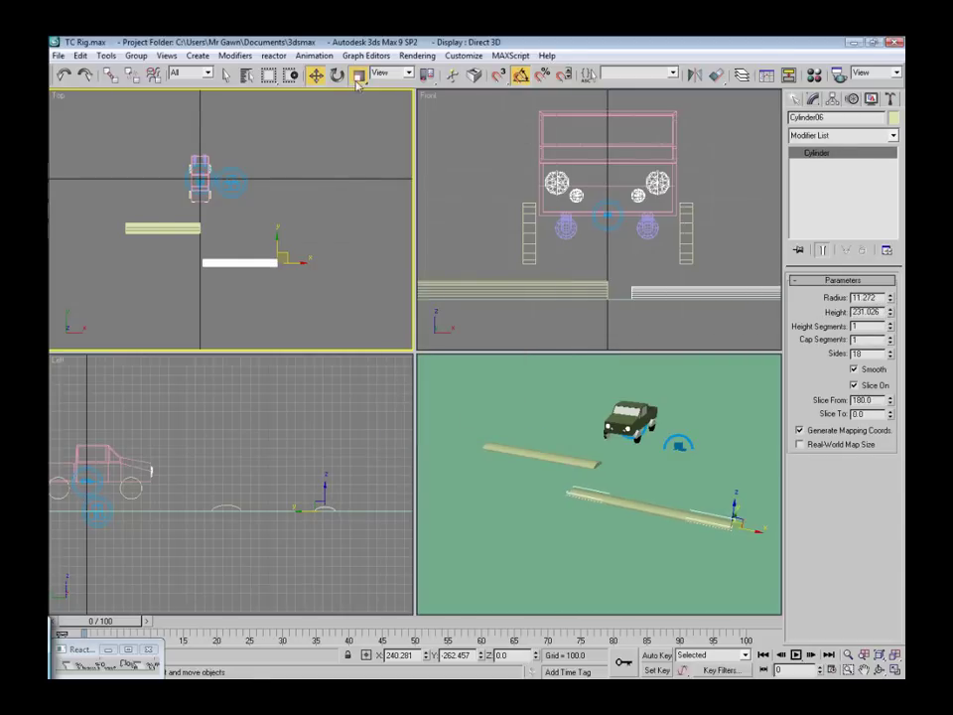
drag(327, 490, 326, 467)
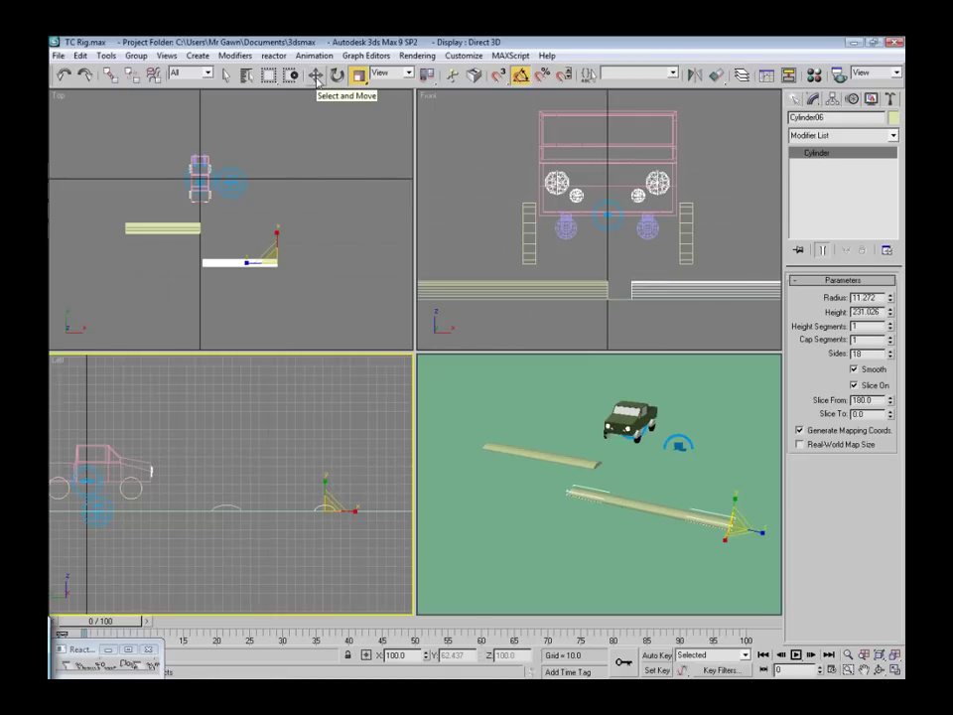
click(316, 75)
right_click(206, 193)
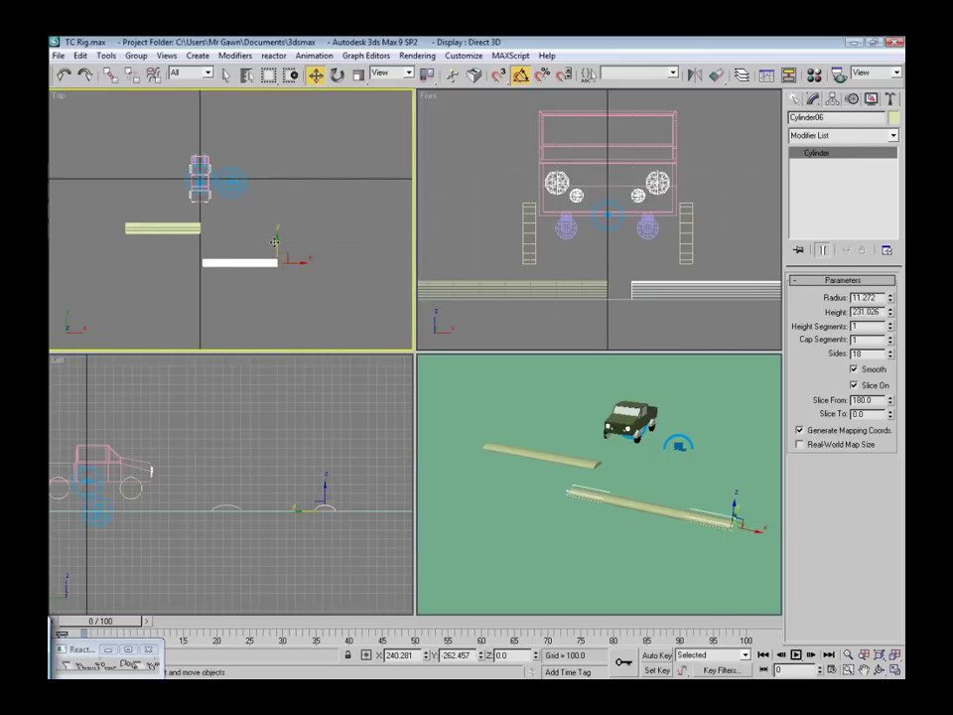
drag(275, 243, 294, 272)
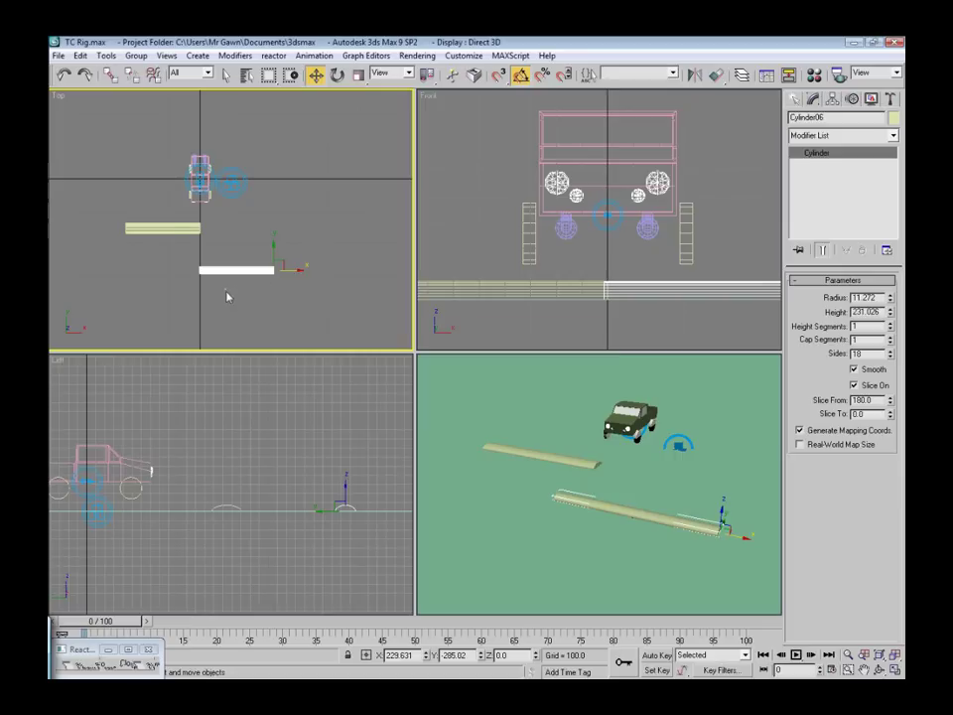
Clone both speed bumps and rotate the two new copies 180 degrees around Z
ctrl+click(189, 228)
middle_drag(192, 228, 194, 188)
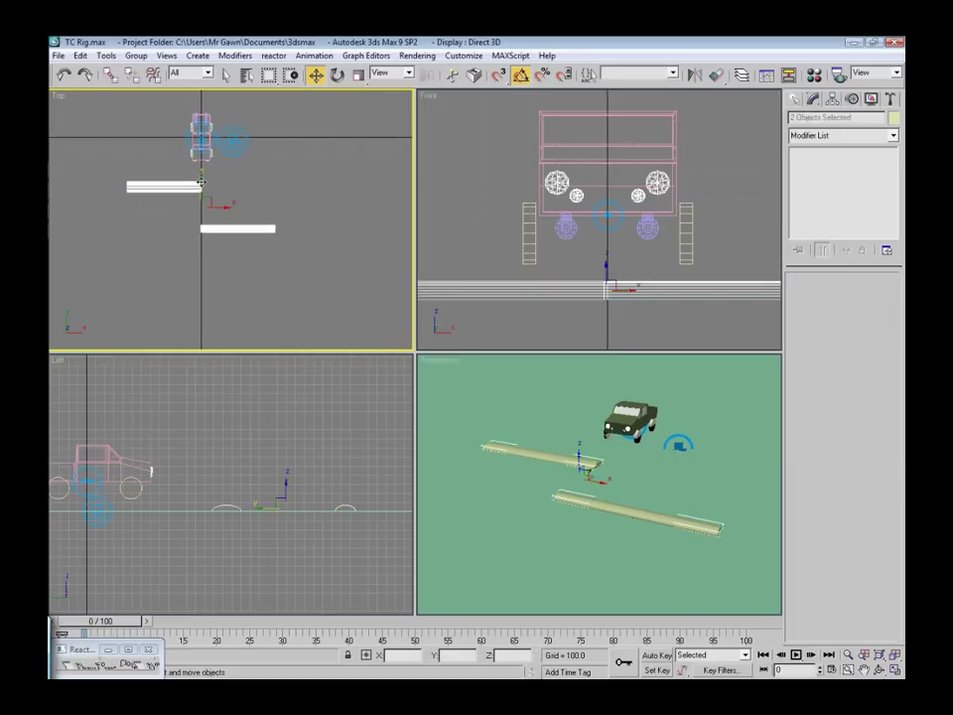
shift+drag(195, 189, 195, 252)
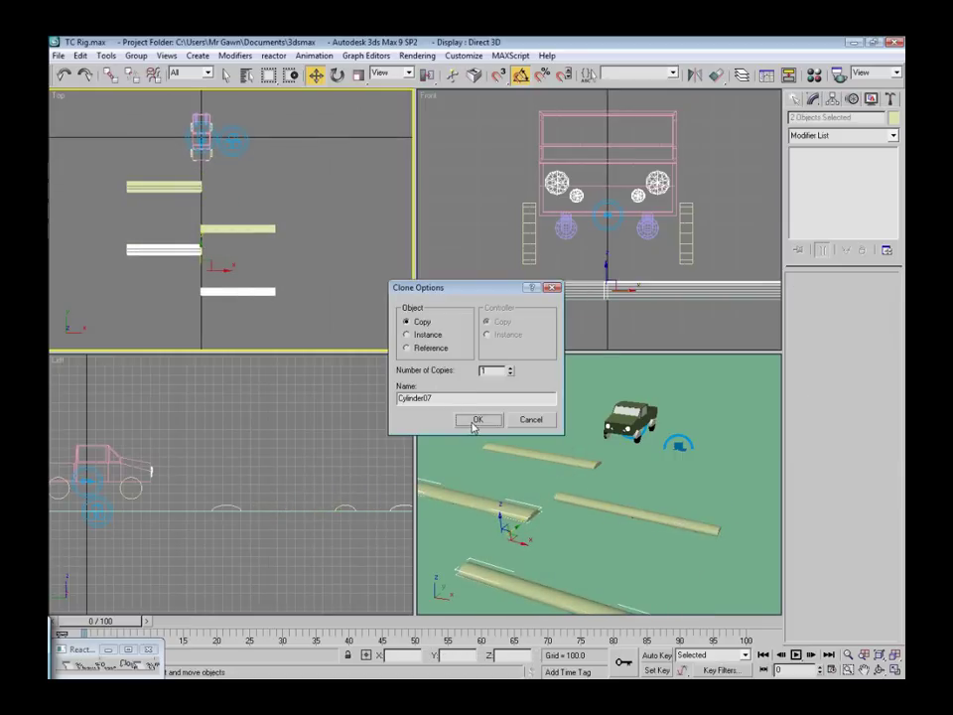
click(475, 425)
key(e)
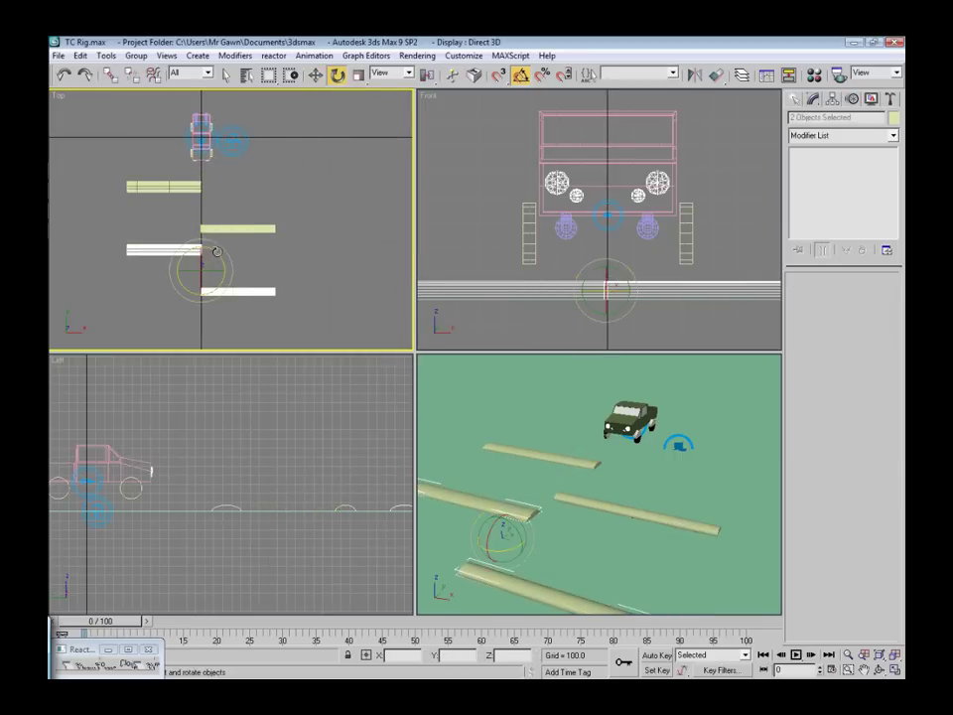
drag(216, 252, 347, 265)
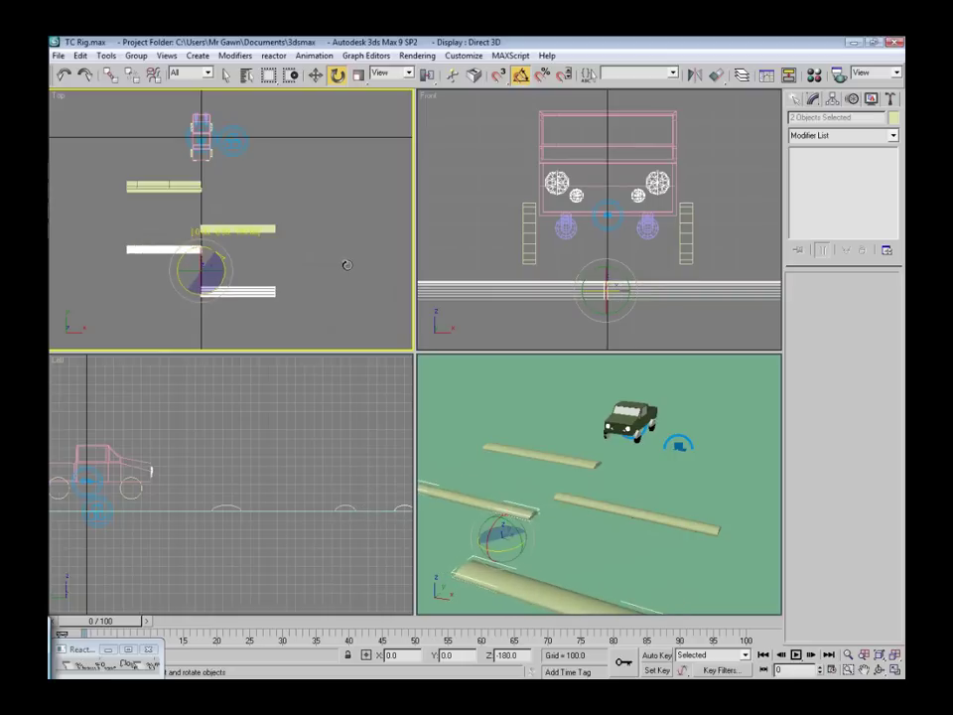
Move Cylinder07 and Cylinder08 into staggered positions between and beyond the original bumps
key(w)
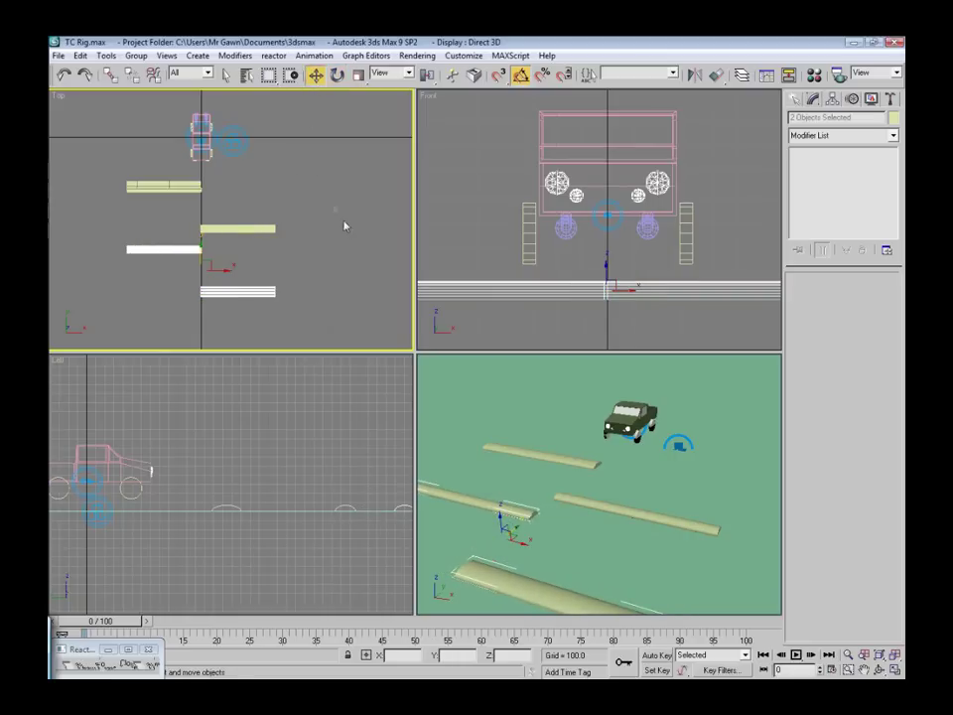
click(194, 249)
drag(130, 225, 131, 281)
click(226, 291)
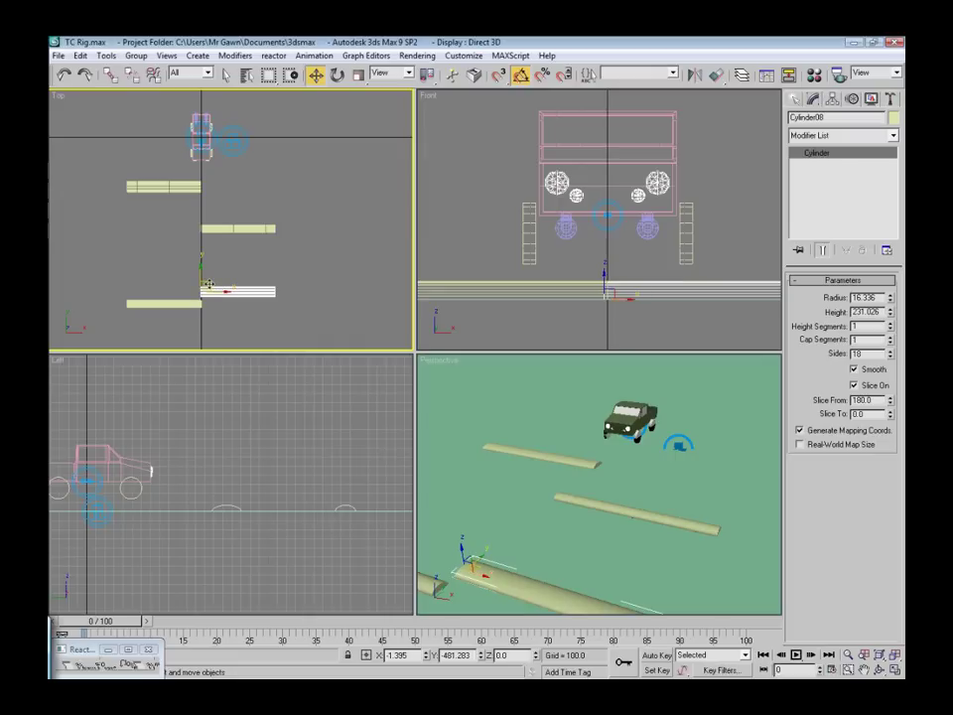
drag(209, 285, 217, 267)
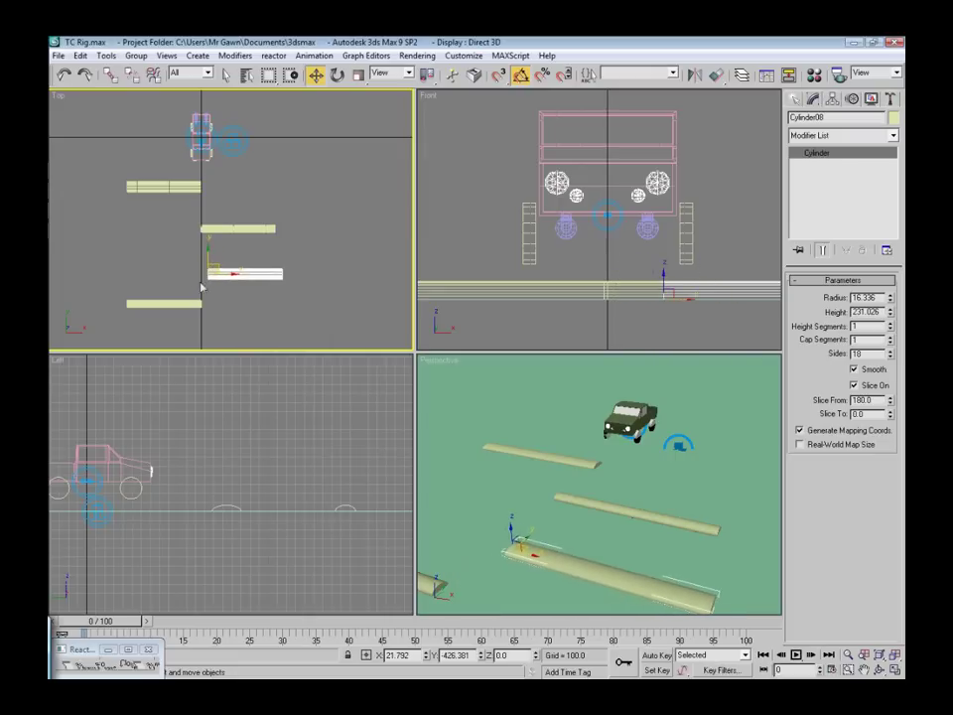
click(151, 302)
drag(152, 288, 138, 241)
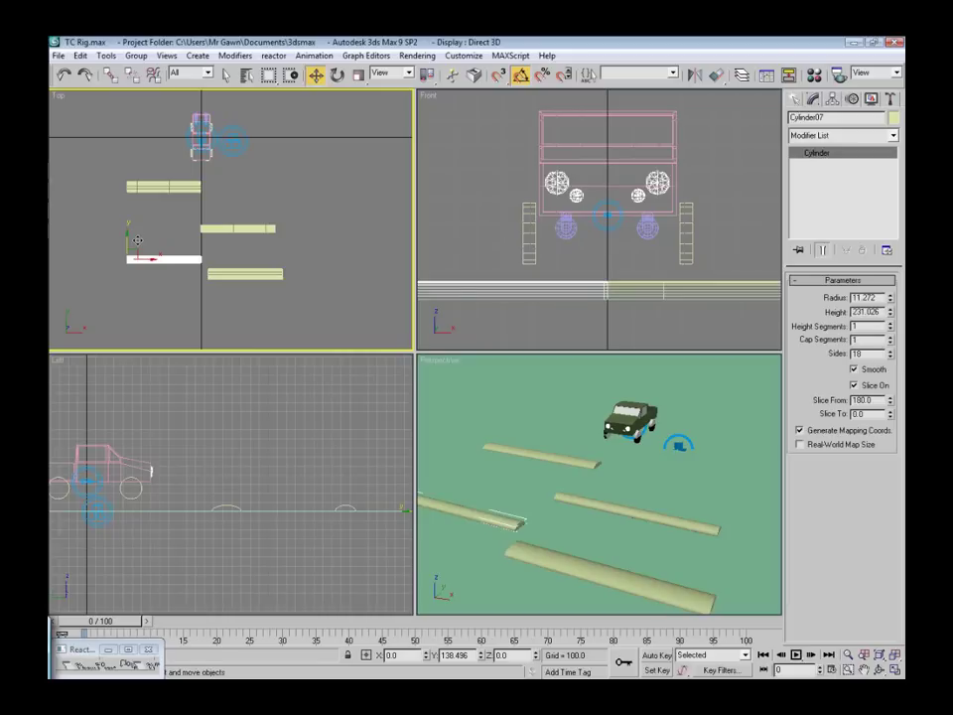
drag(138, 240, 138, 235)
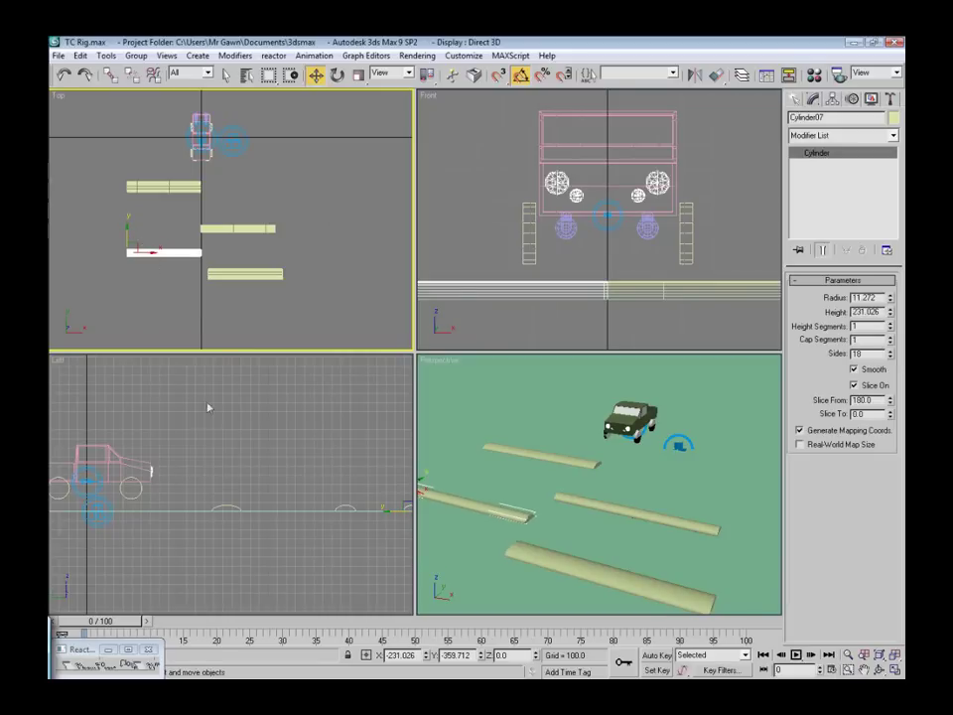
Add Cylinder05 through Cylinder08 to RBCollection01's rigid bodies list
click(242, 149)
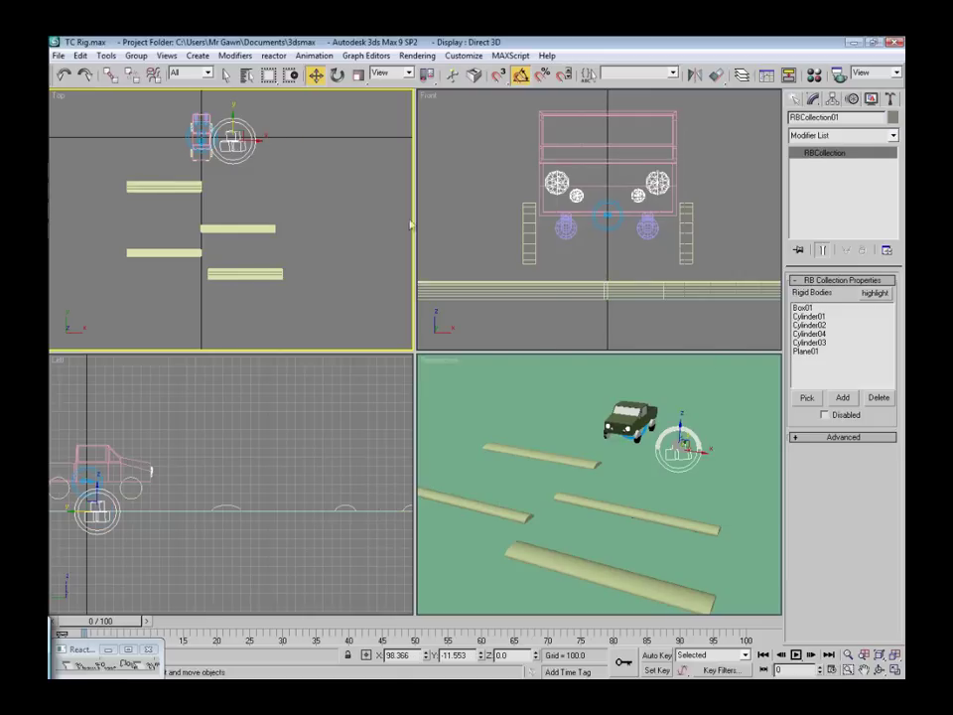
click(842, 398)
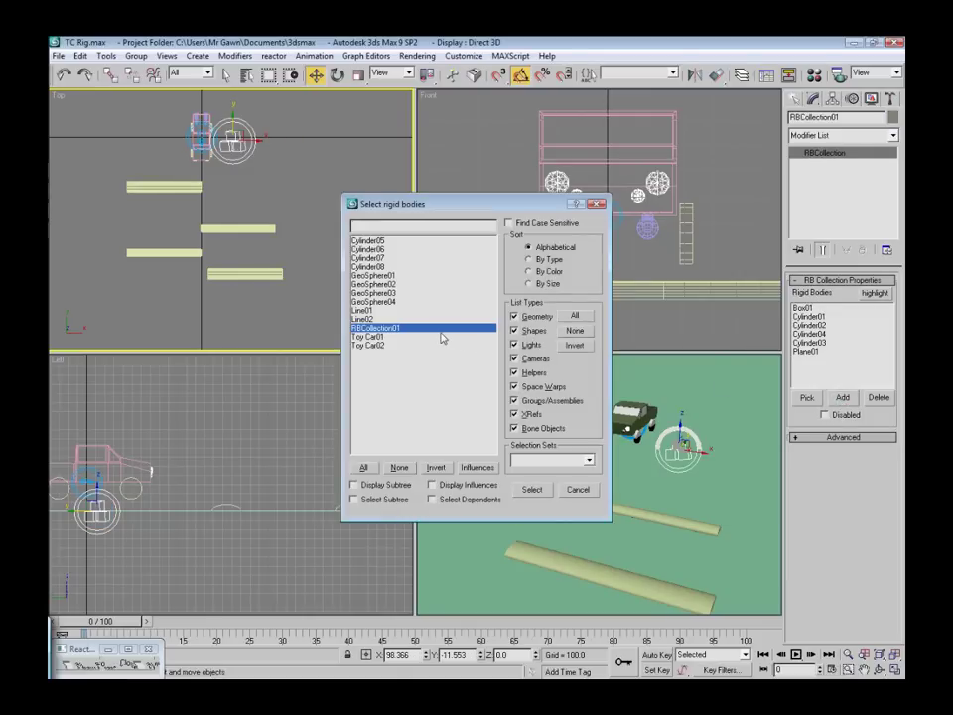
click(387, 243)
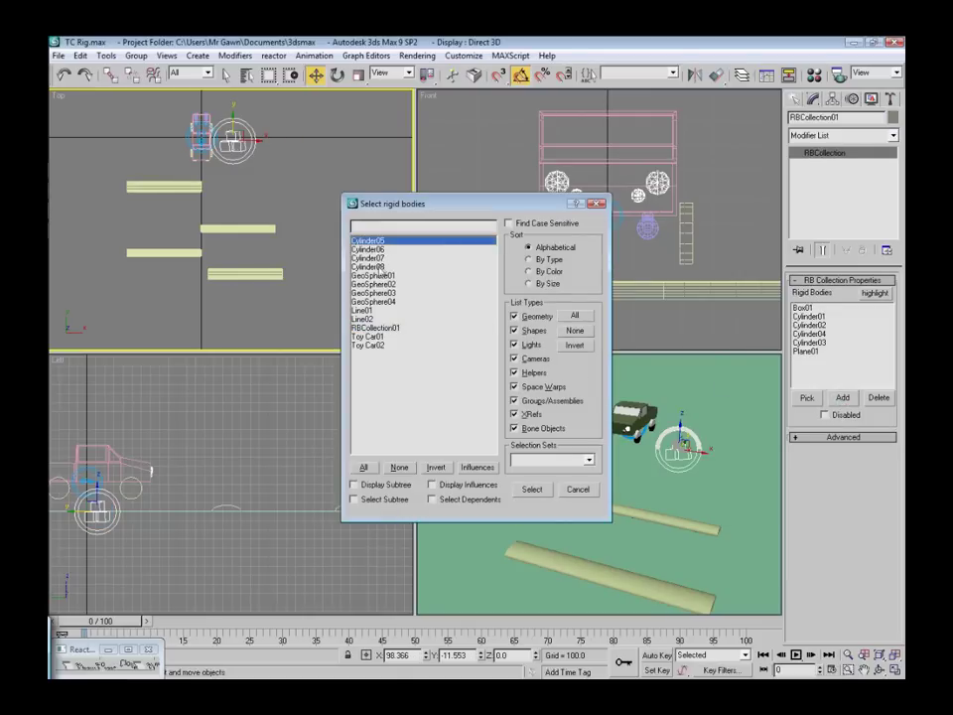
shift+click(381, 267)
click(531, 489)
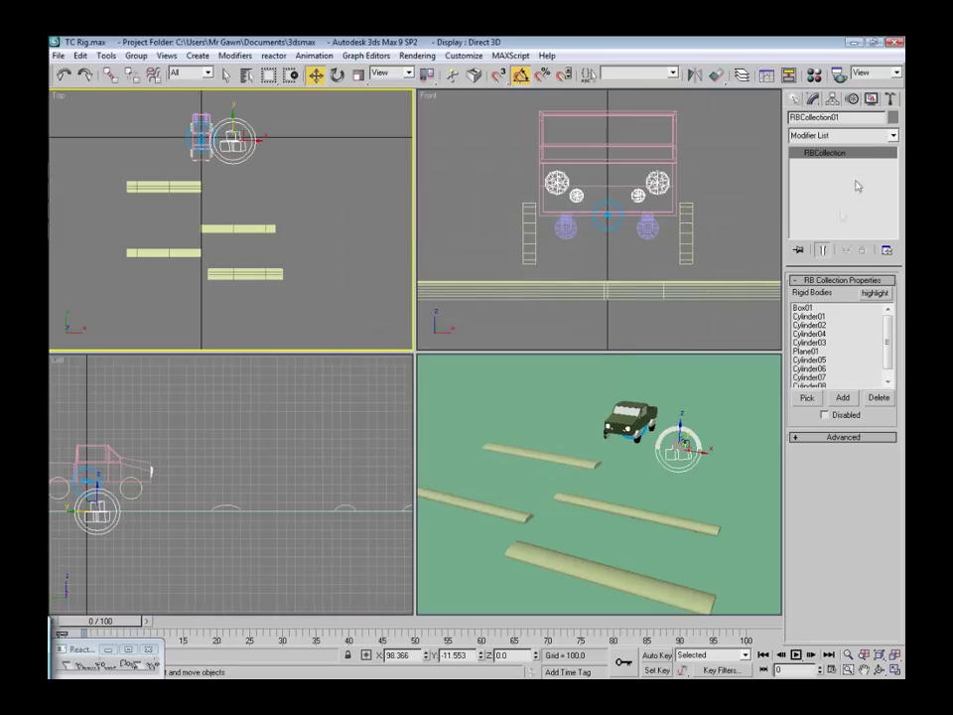
Play a reactor Preview in Window of the car driving over the bumps, then save with Ctrl+S
click(891, 100)
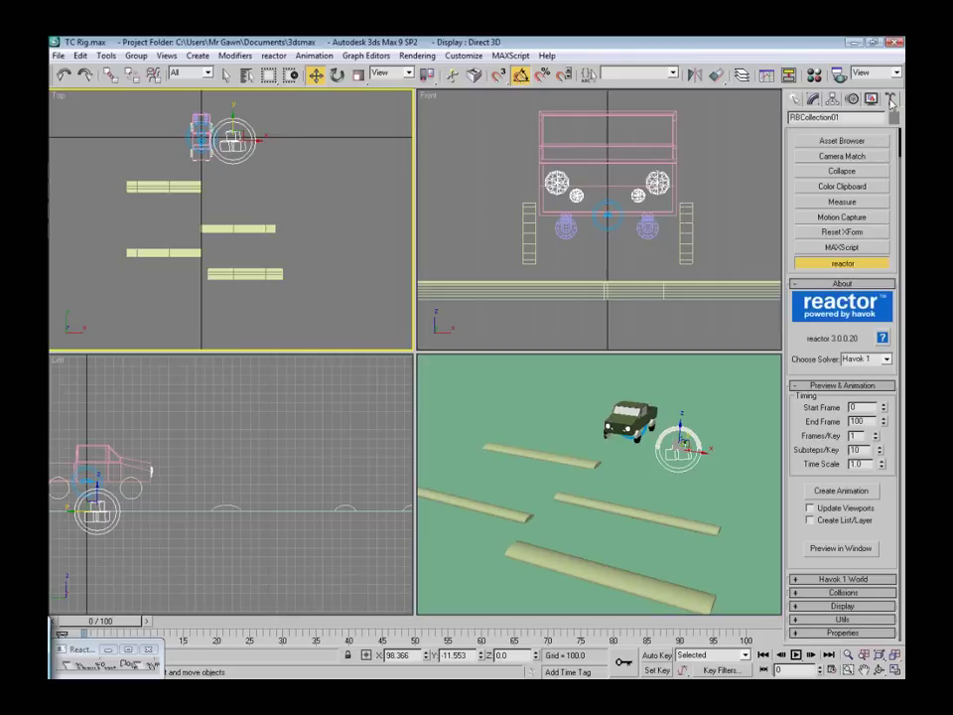
click(840, 548)
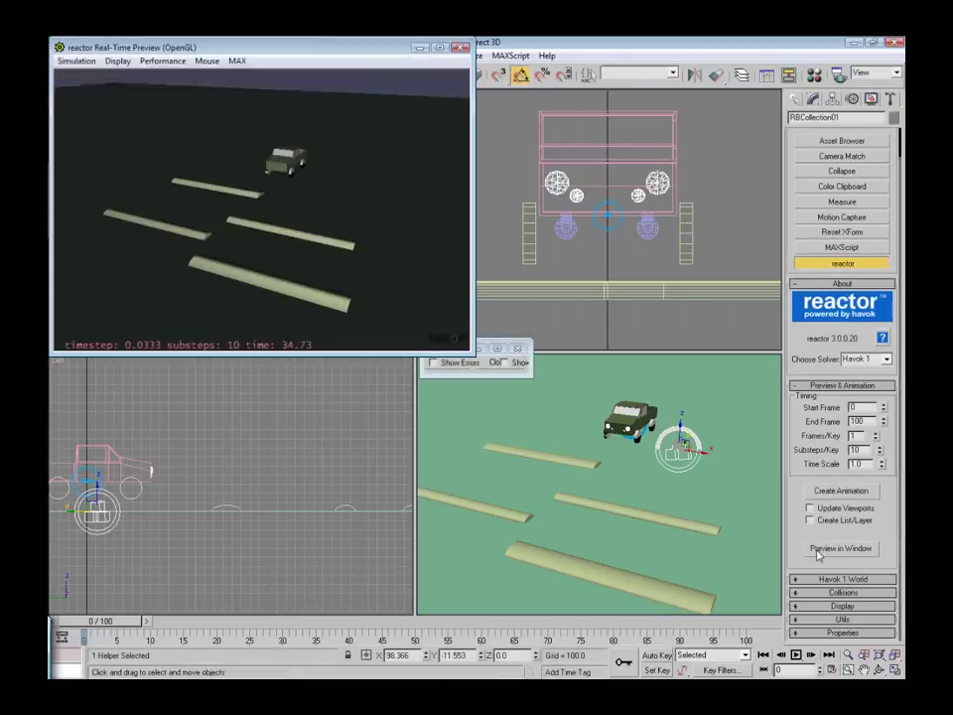
key(p)
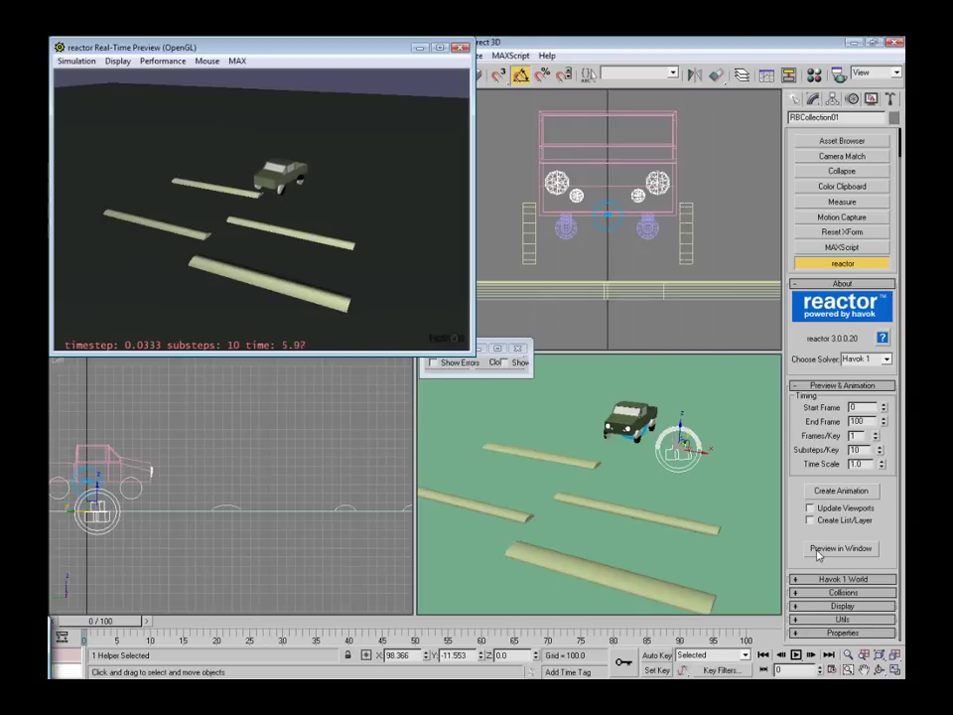
click(460, 47)
key(ctrl+s)
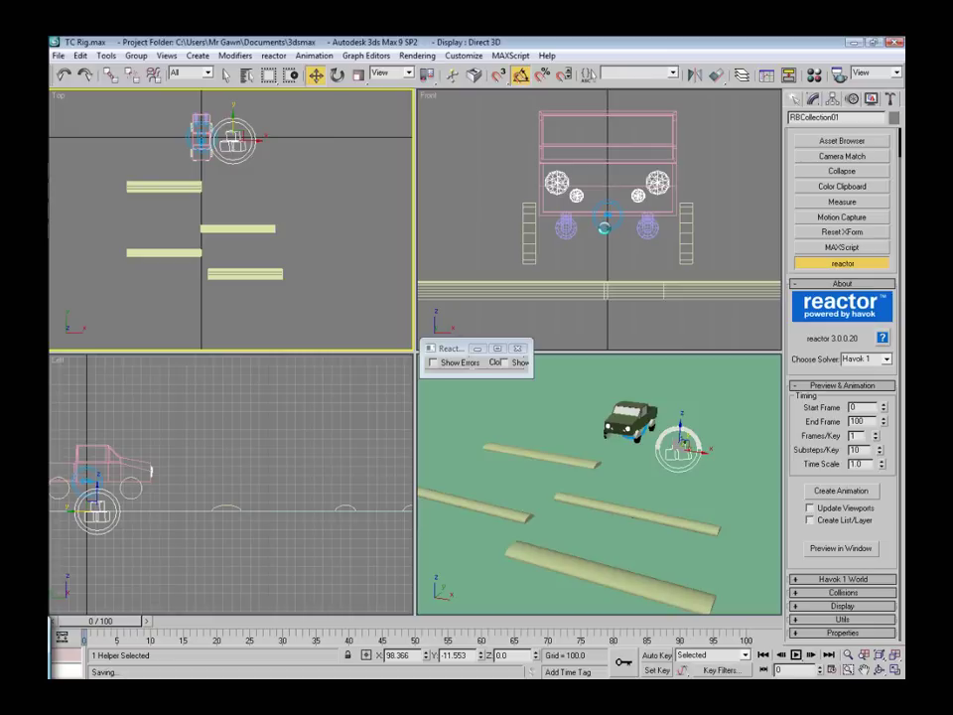
click(814, 100)
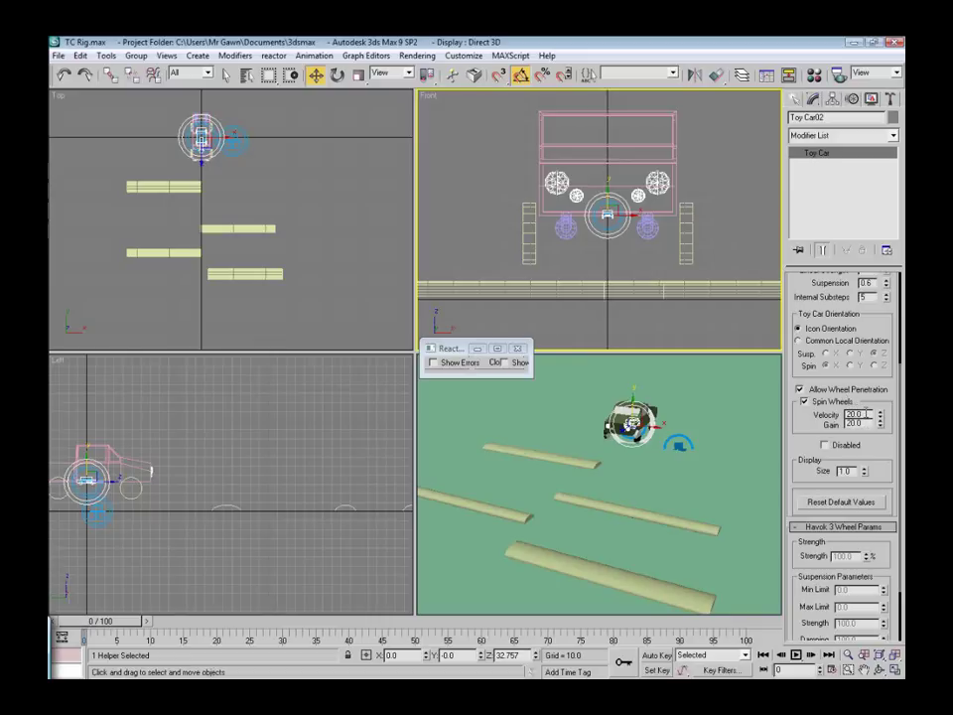
Raise Toy Car02's Spin Wheels Gain from 20 to 30, keeping velocity at 20
key(Tab)
text(30)
key(Return)
right_click(671, 445)
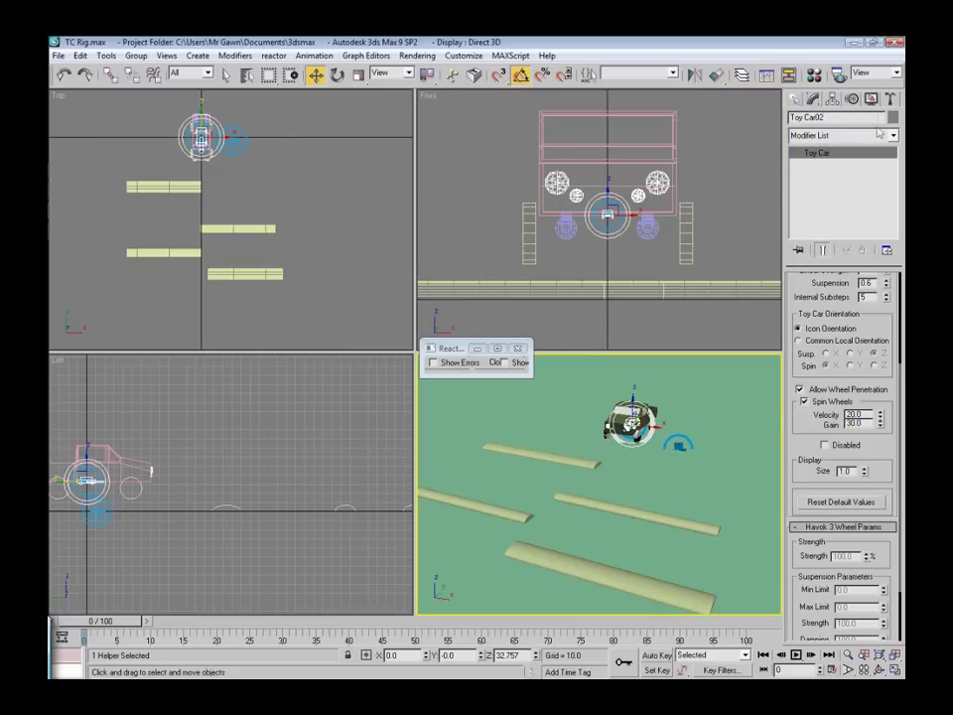
click(890, 99)
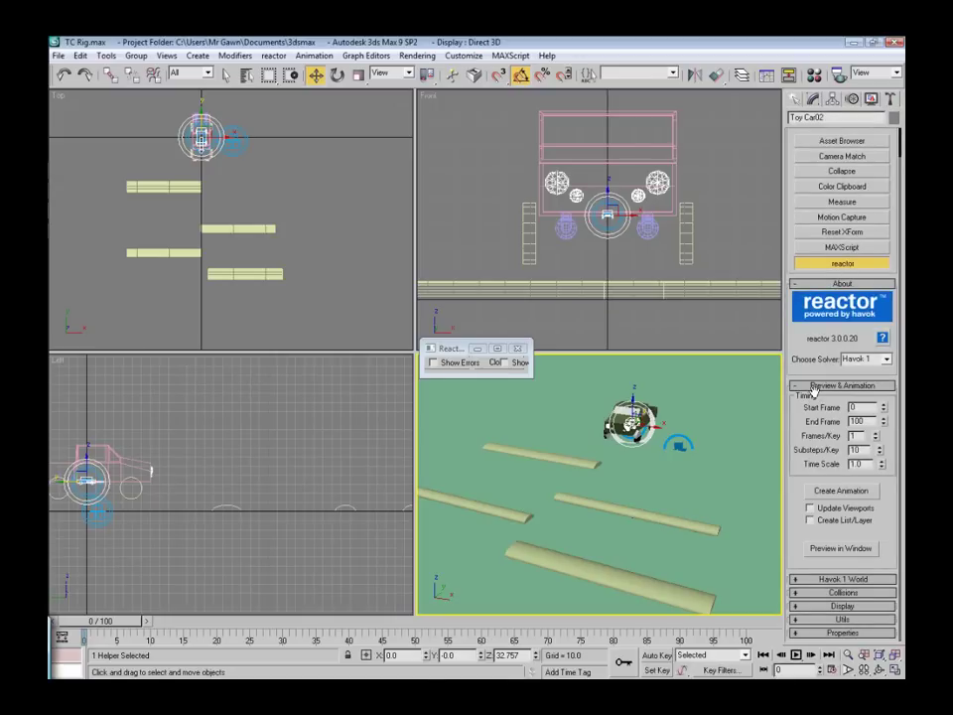
Replay the reactor preview with gain 30, then drag-select the truck's four wheels
click(831, 555)
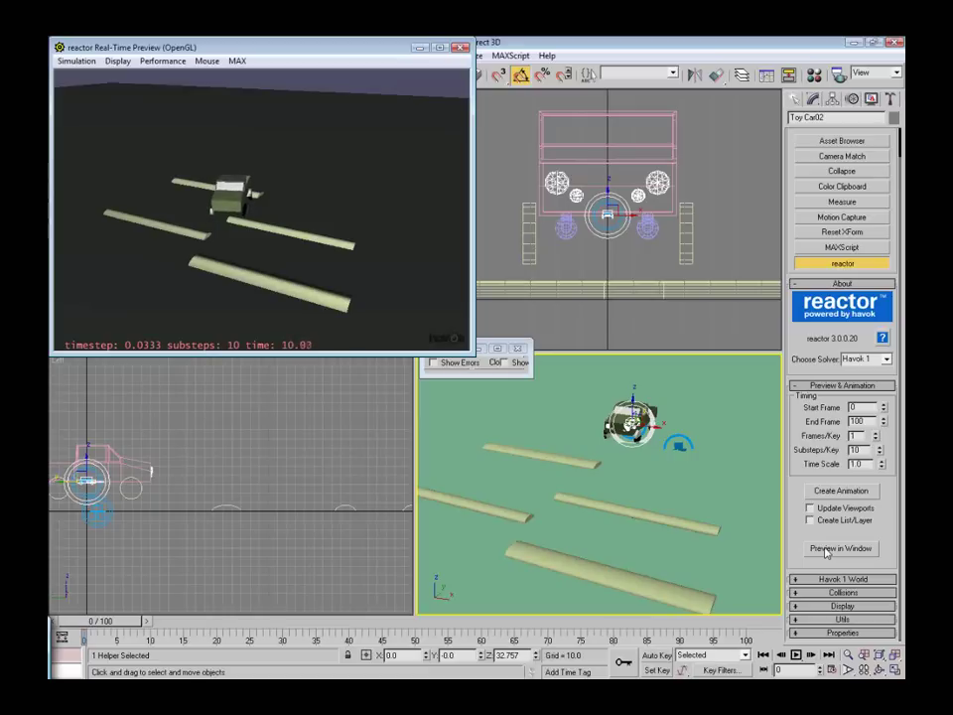
key(Escape)
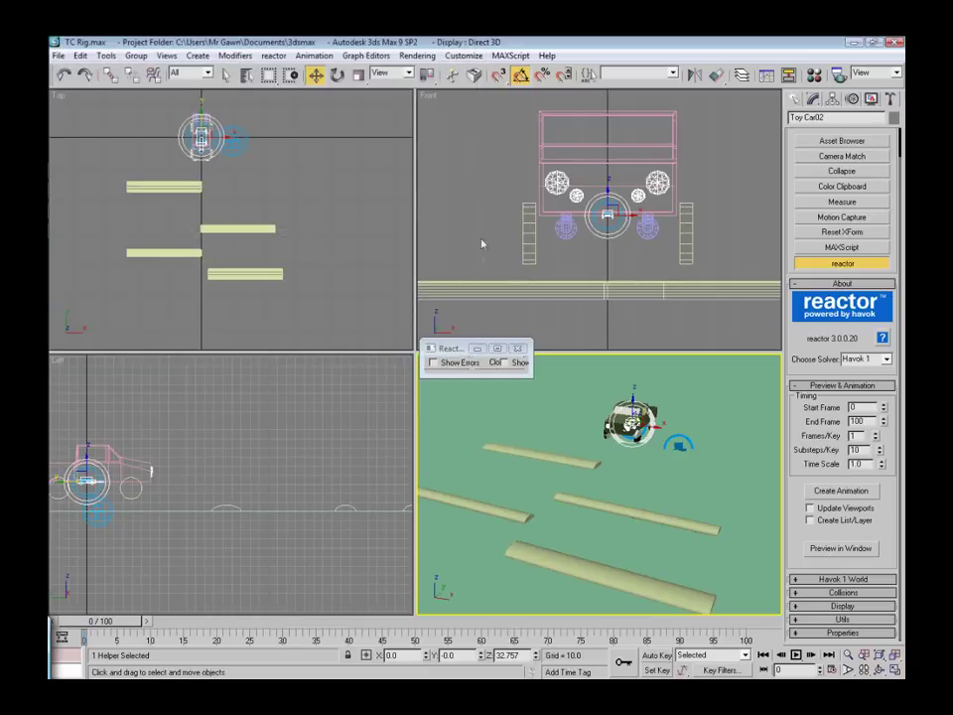
drag(496, 263, 732, 270)
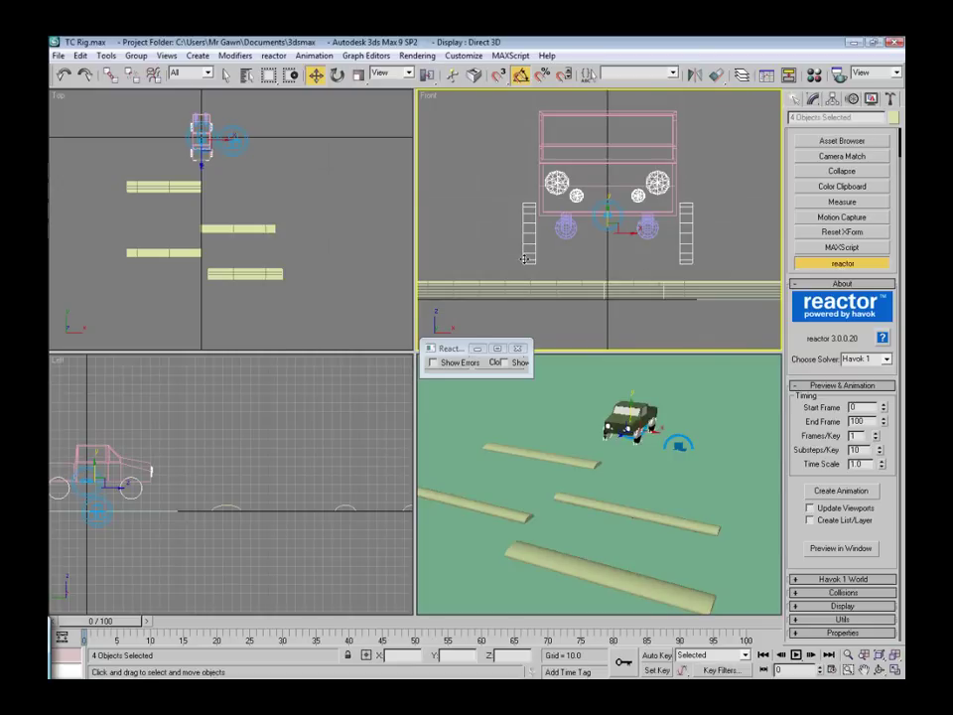
Give the four selected wheels a friction of 1.0 in the reactor Property Editor
click(273, 56)
click(253, 99)
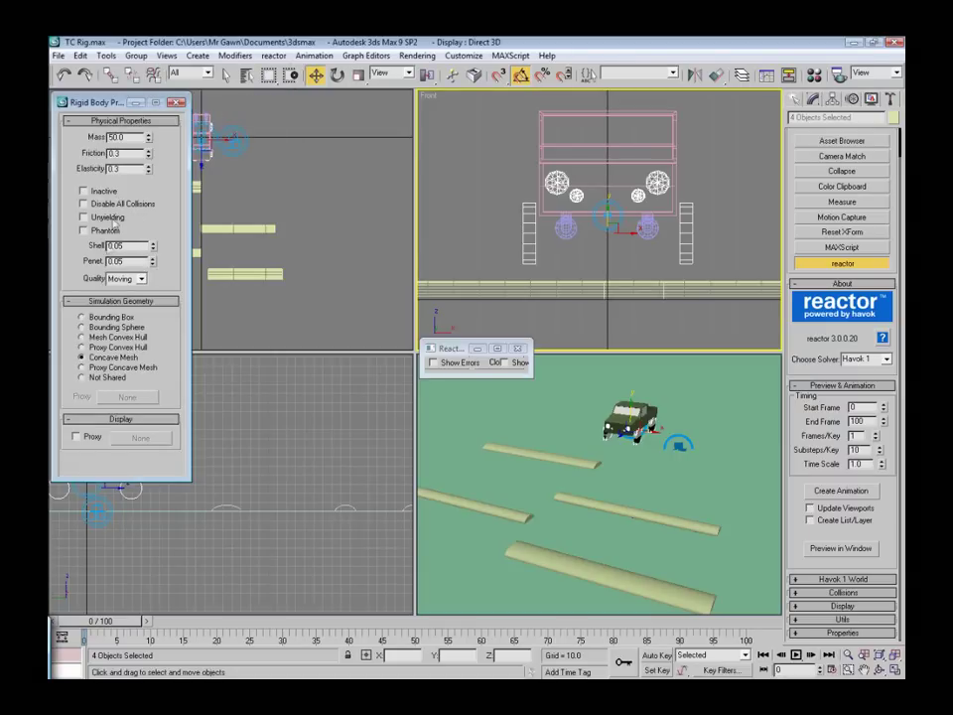
drag(121, 154, 89, 156)
text(1)
key(Return)
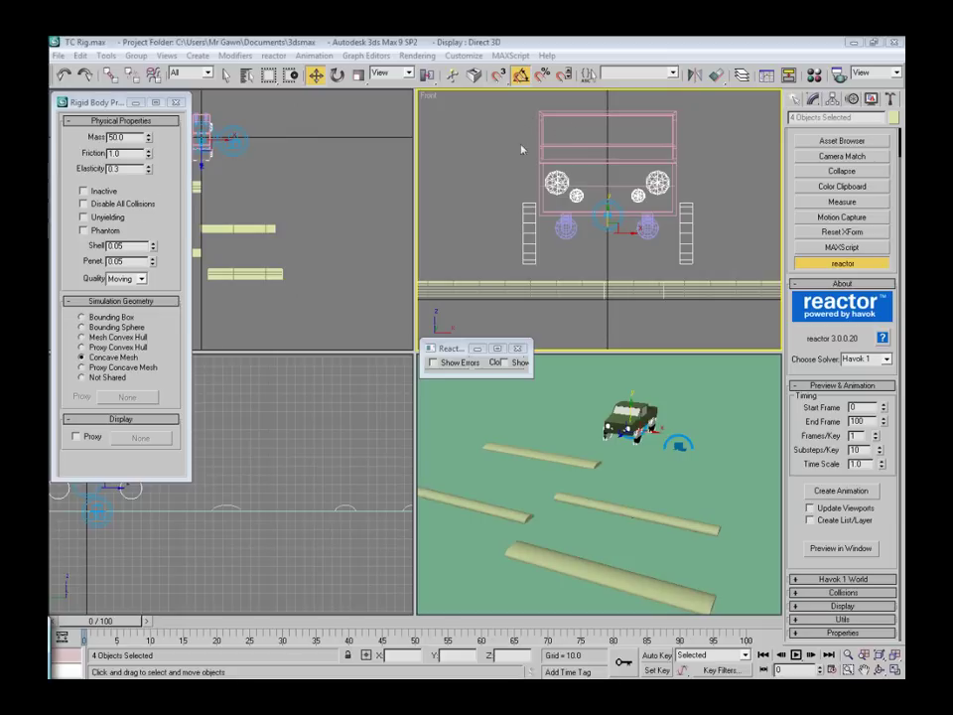
click(599, 225)
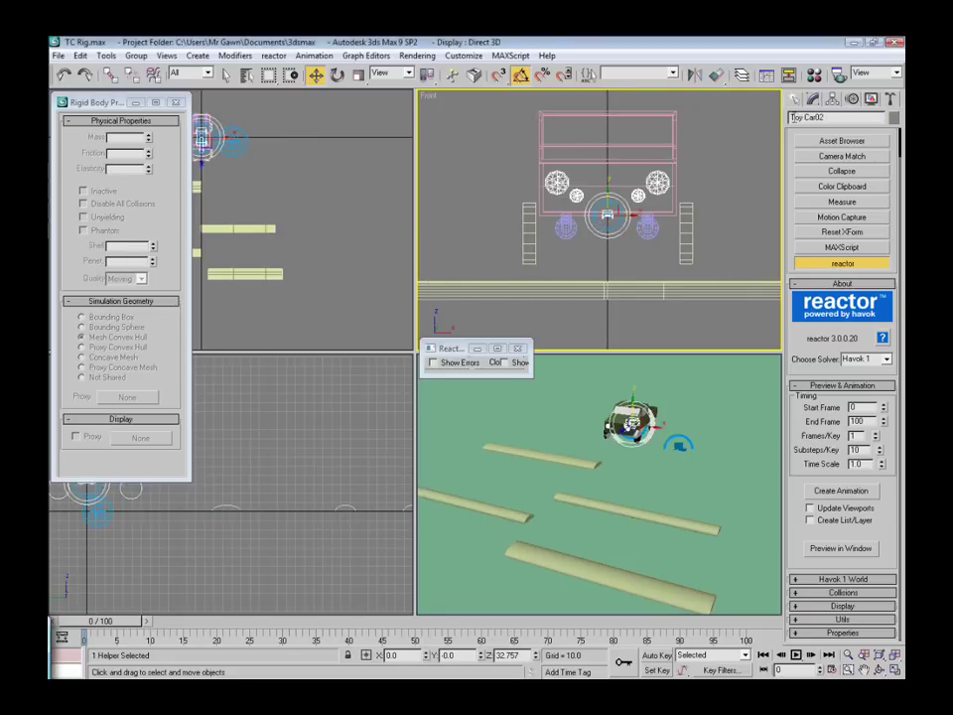
click(813, 100)
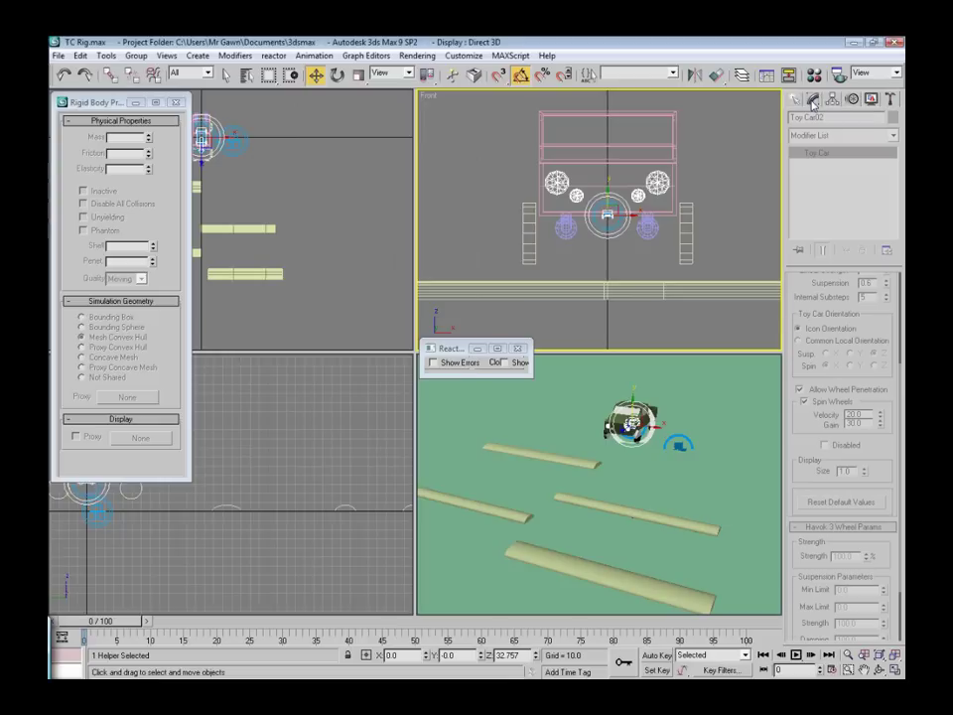
double_click(860, 414)
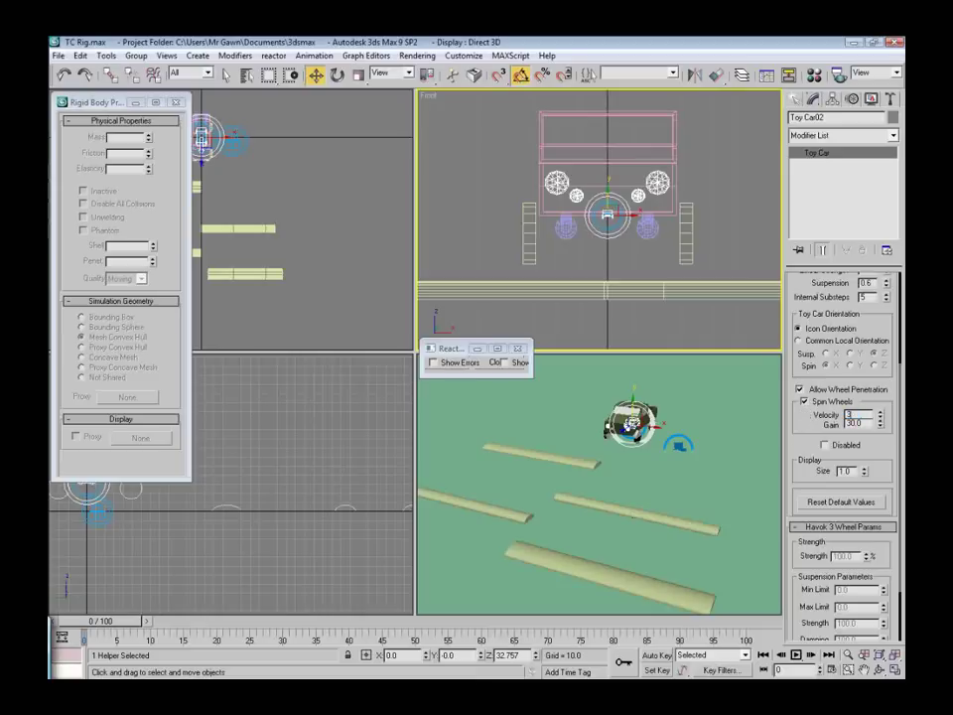
click(891, 100)
click(842, 263)
click(833, 554)
key(p)
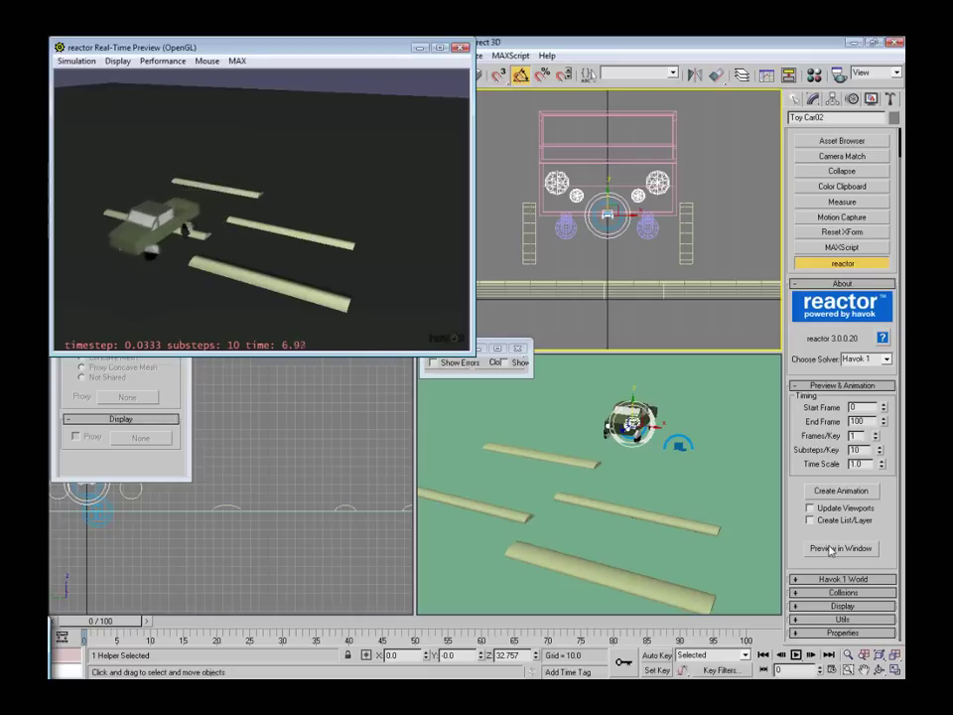
key(p)
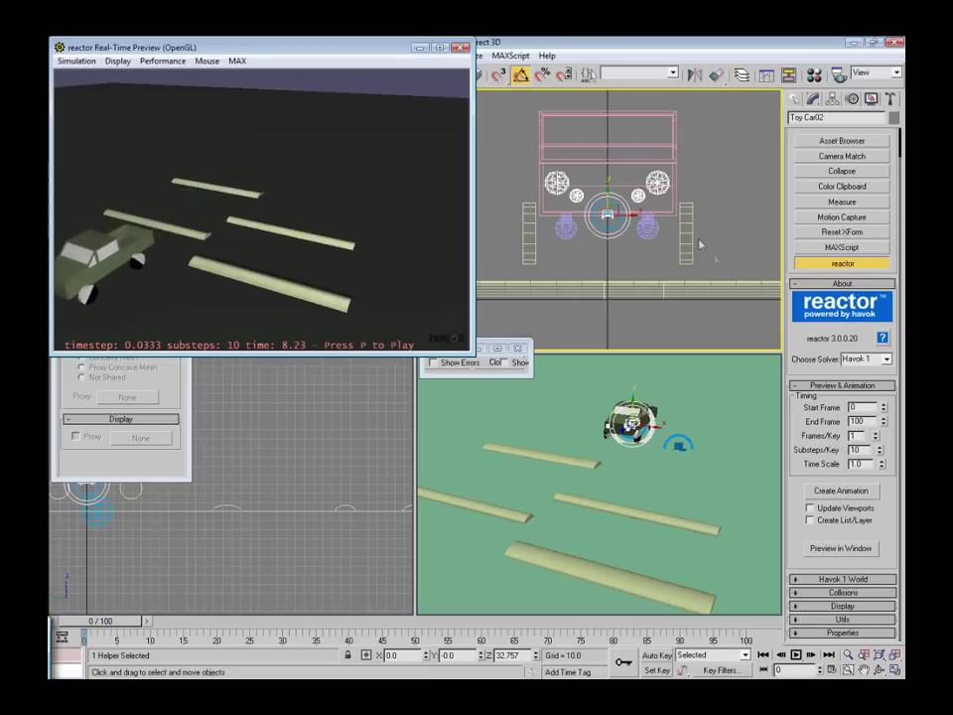
click(459, 49)
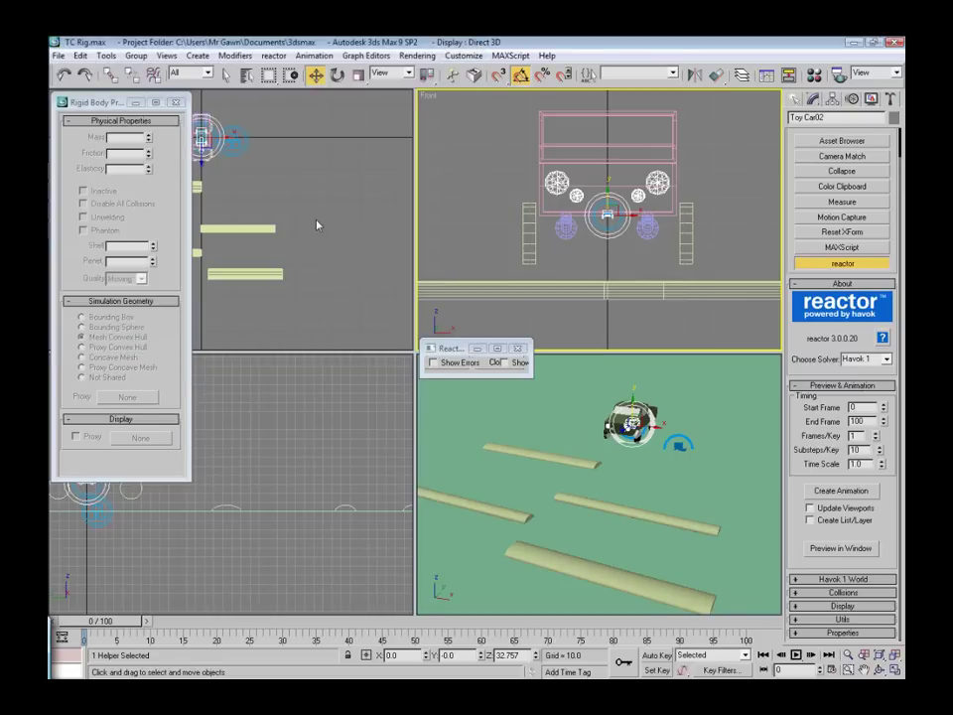
Clone two more speed bumps below the existing ones in the Top view
click(317, 226)
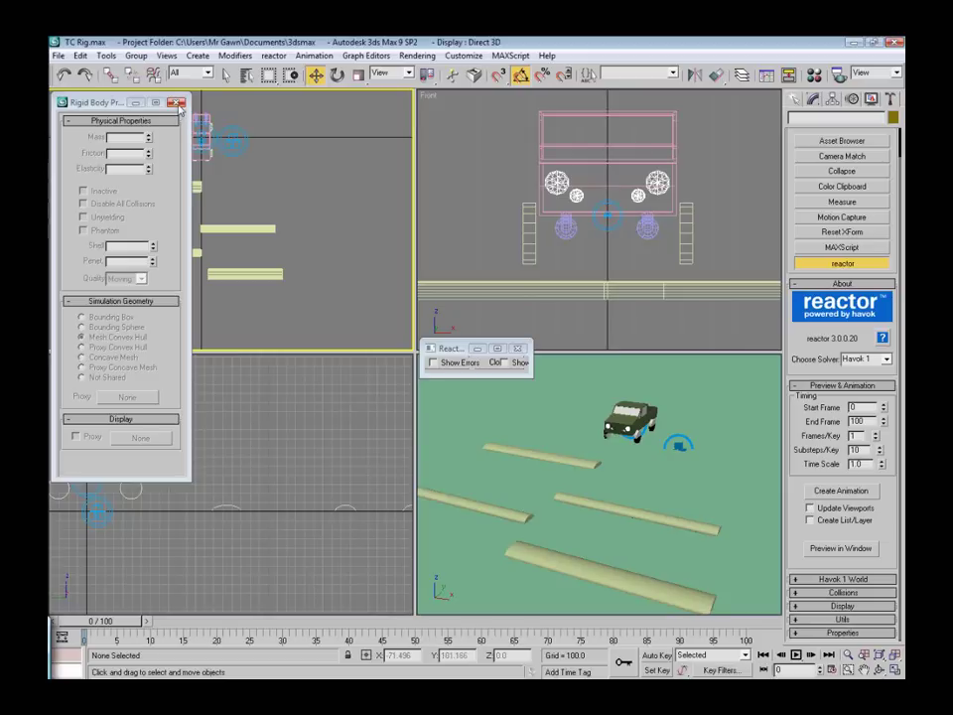
click(175, 104)
middle_drag(179, 272, 158, 214)
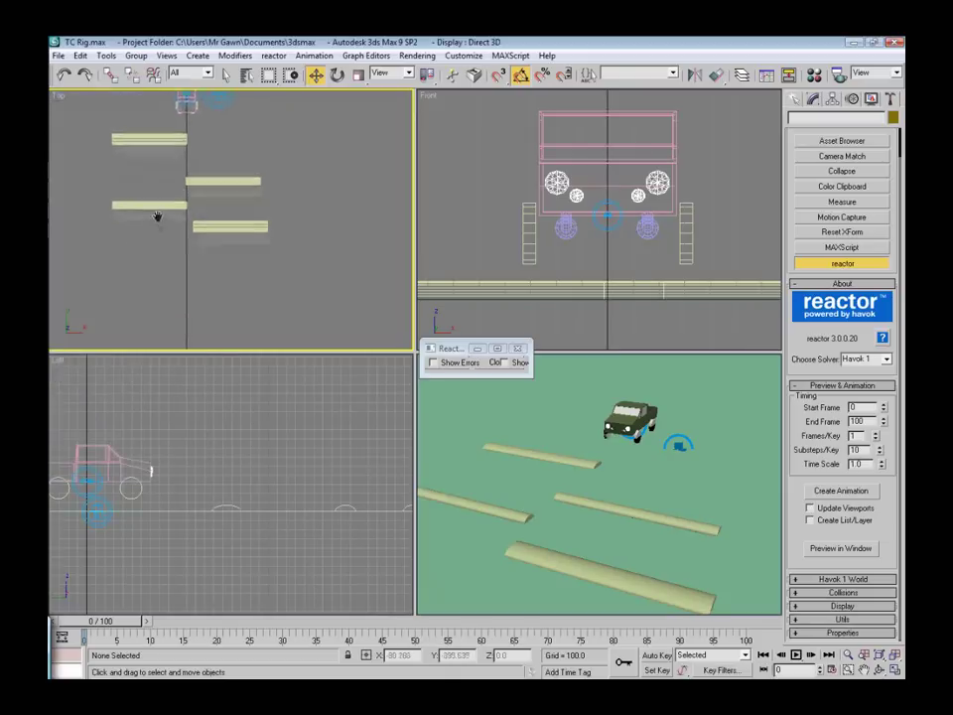
click(202, 175)
shift+drag(202, 175, 169, 259)
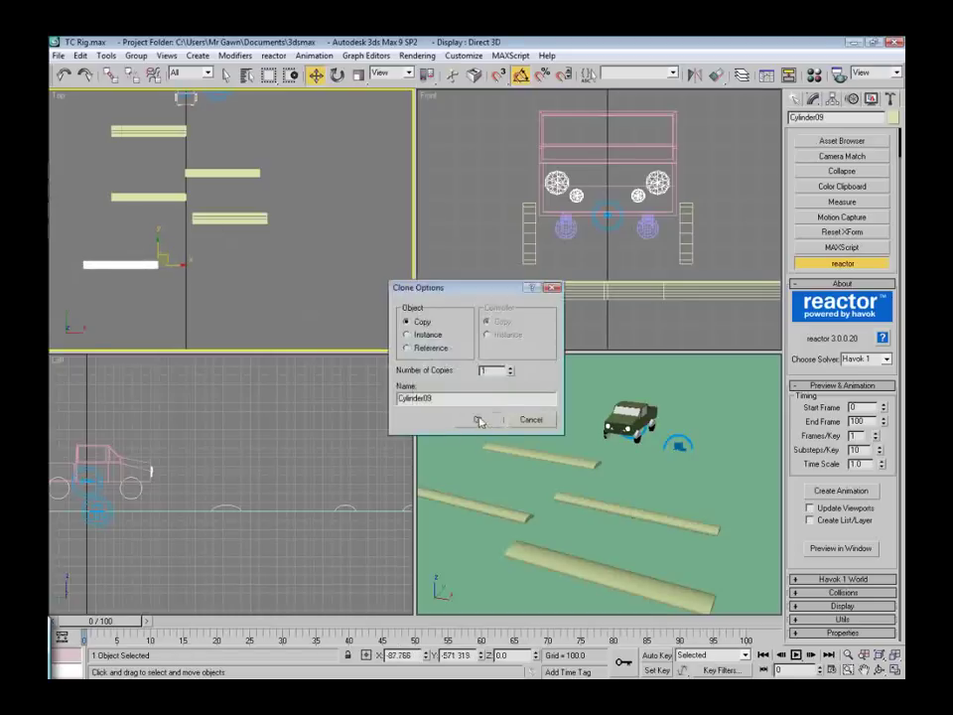
click(477, 419)
click(238, 216)
shift+drag(203, 207, 129, 290)
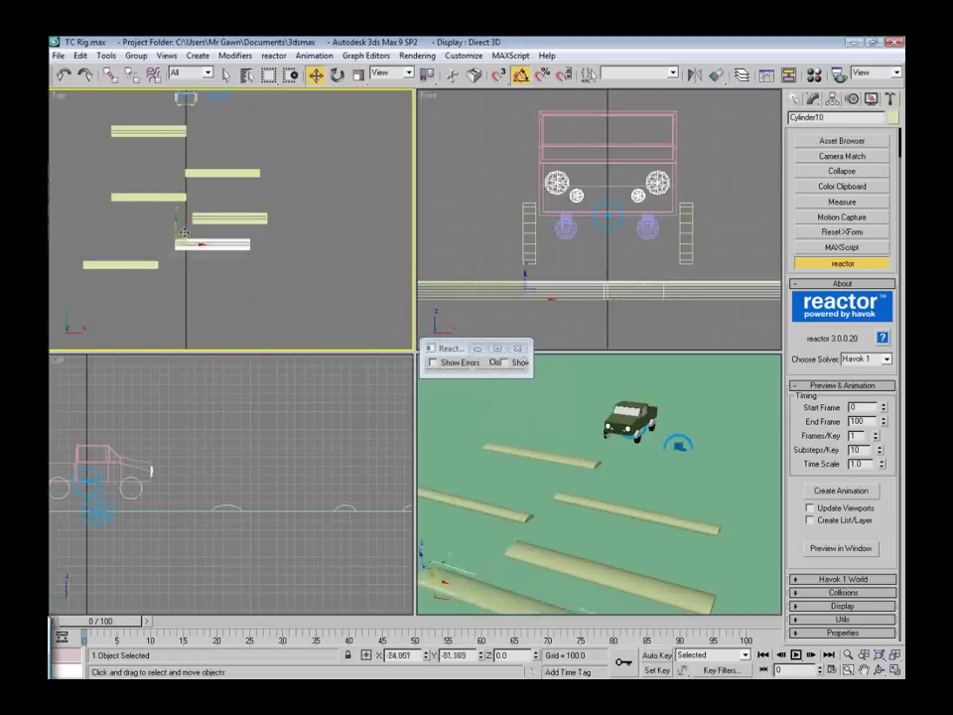
shift+drag(129, 290, 133, 284)
click(475, 421)
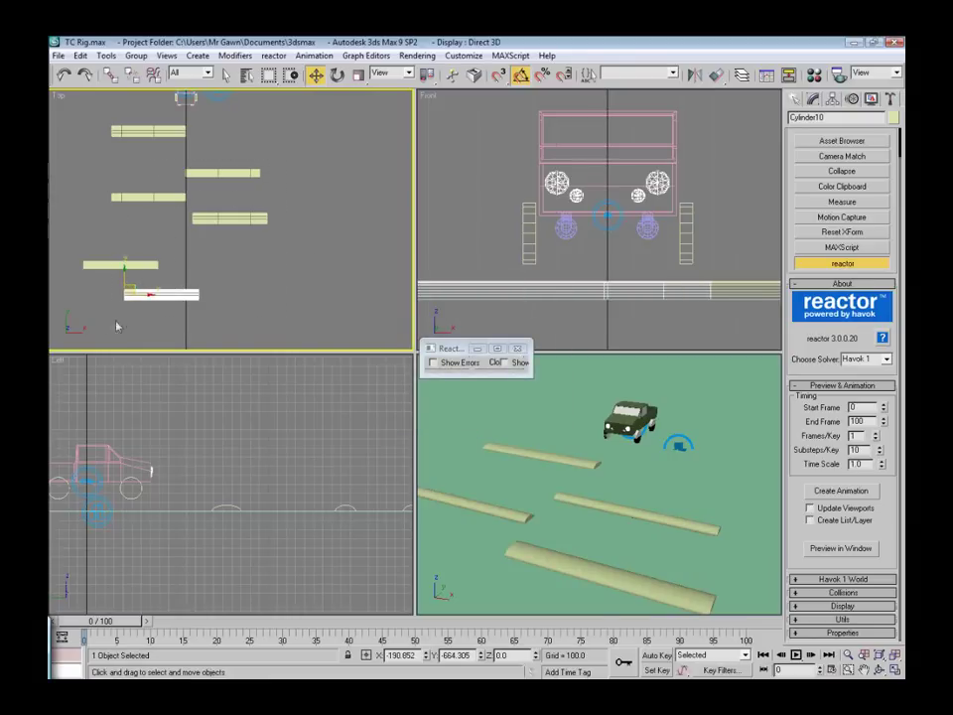
Select all five speed bumps and copy them down-left as five new bumps
drag(75, 306, 239, 147)
middle_drag(239, 147, 263, 132)
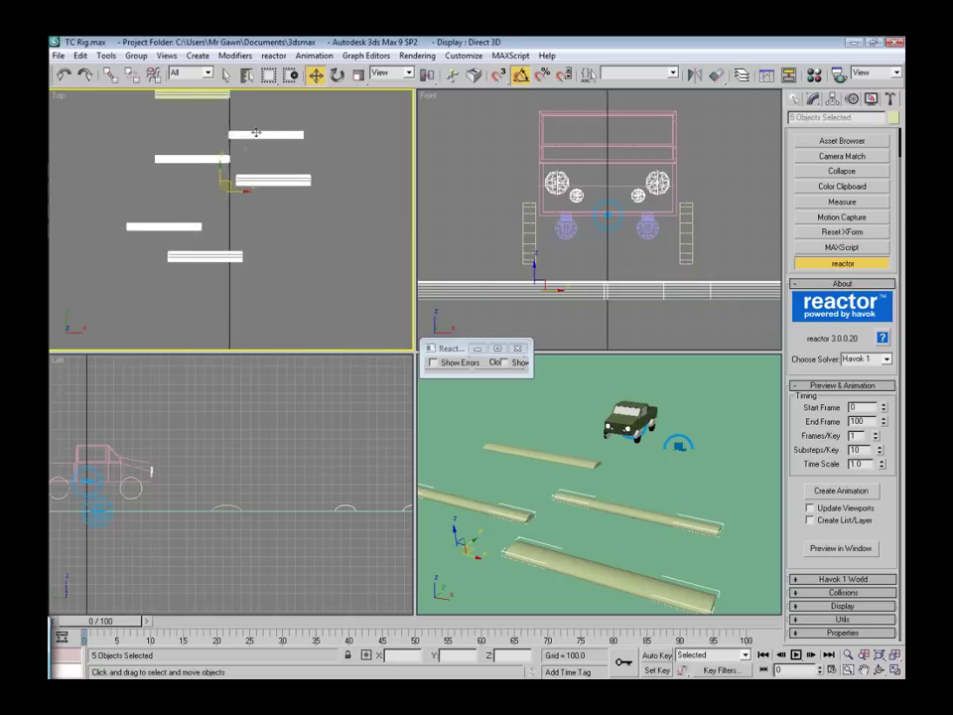
shift+drag(225, 183, 196, 224)
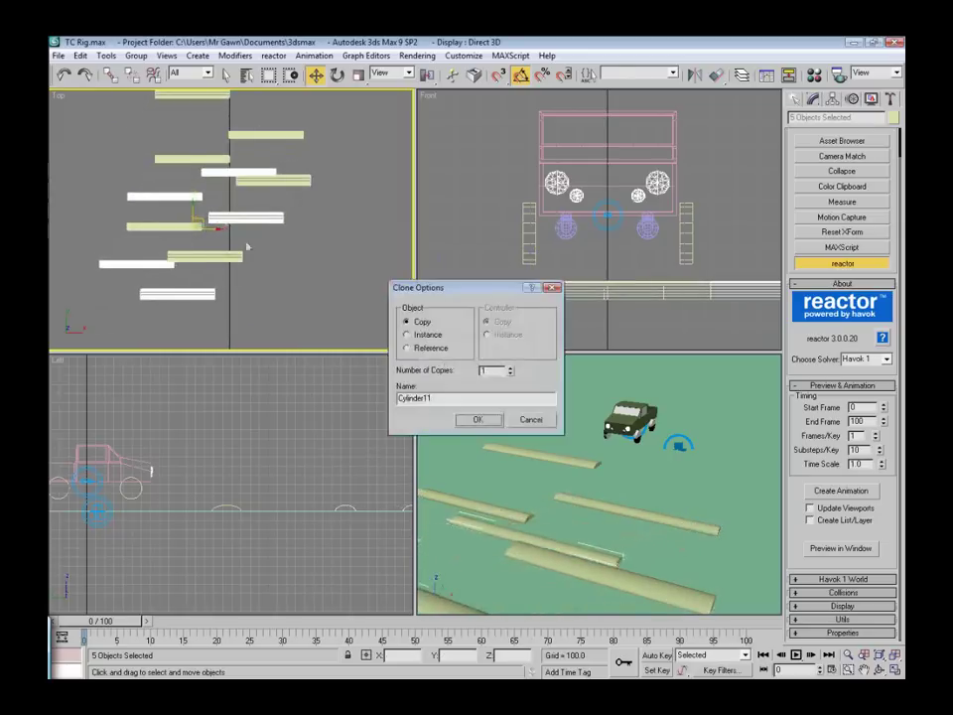
click(477, 420)
Rotate the five copied bumps about 30° and move them below the other rows
key(e)
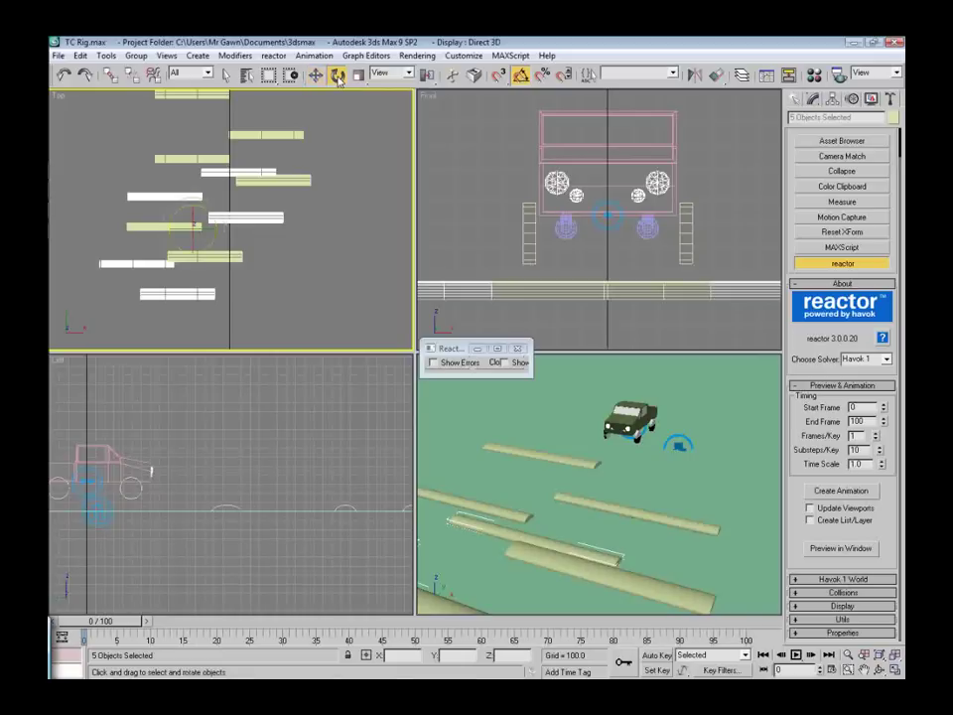
drag(155, 157, 149, 183)
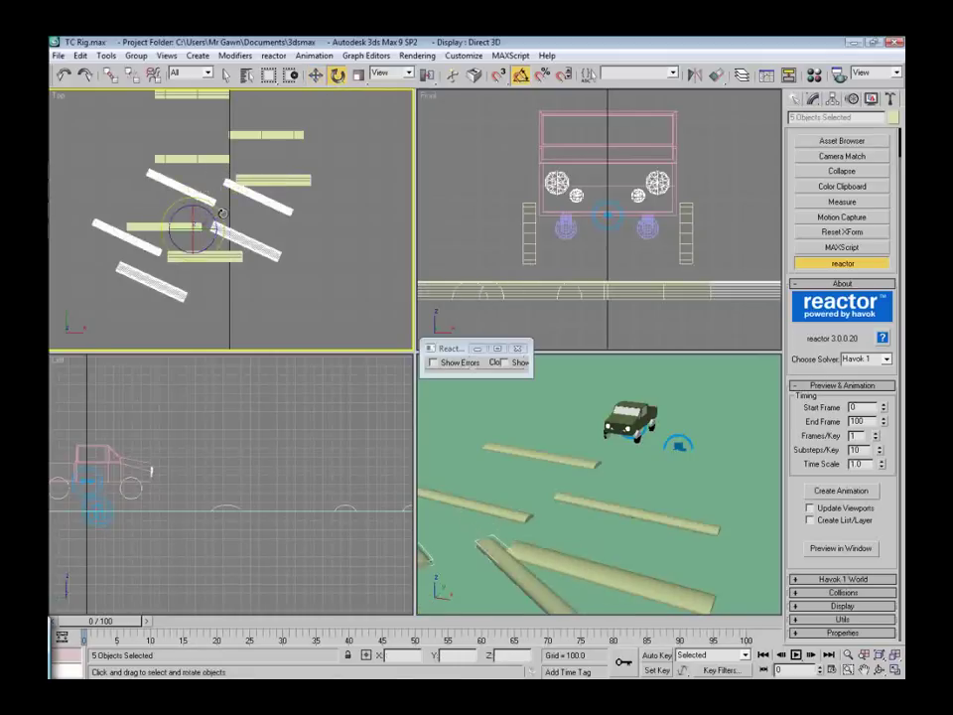
key(w)
scroll(256, 171, down, 2)
scroll(256, 171, down, 1)
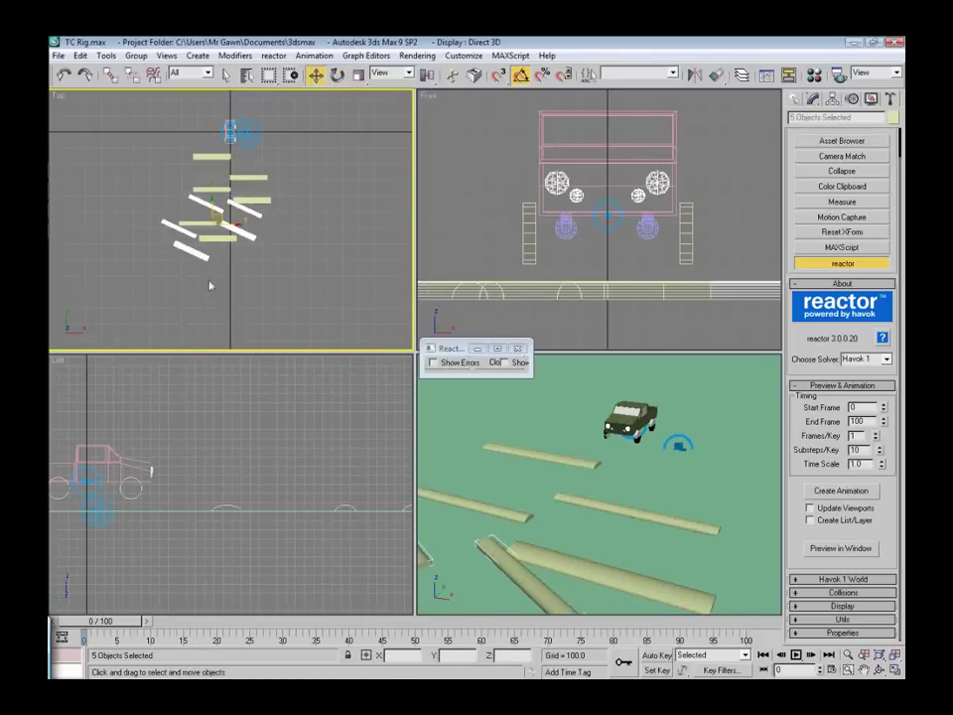
scroll(257, 171, down, 1)
drag(227, 199, 221, 250)
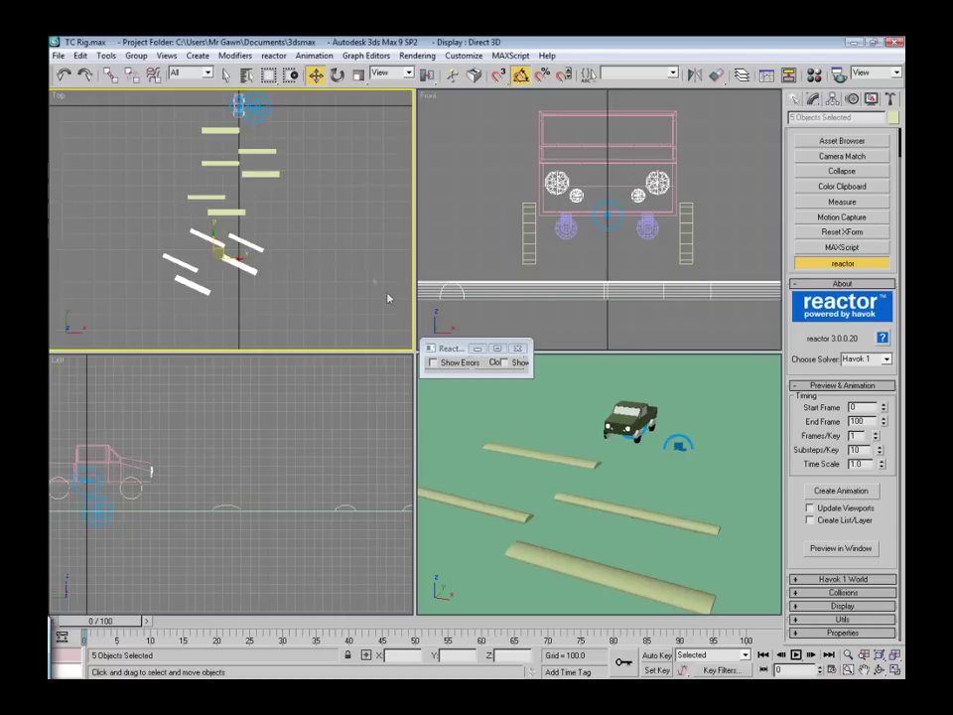
Add Cylinder09 through Cylinder15 to the RBCollection01 rigid body collection
click(257, 109)
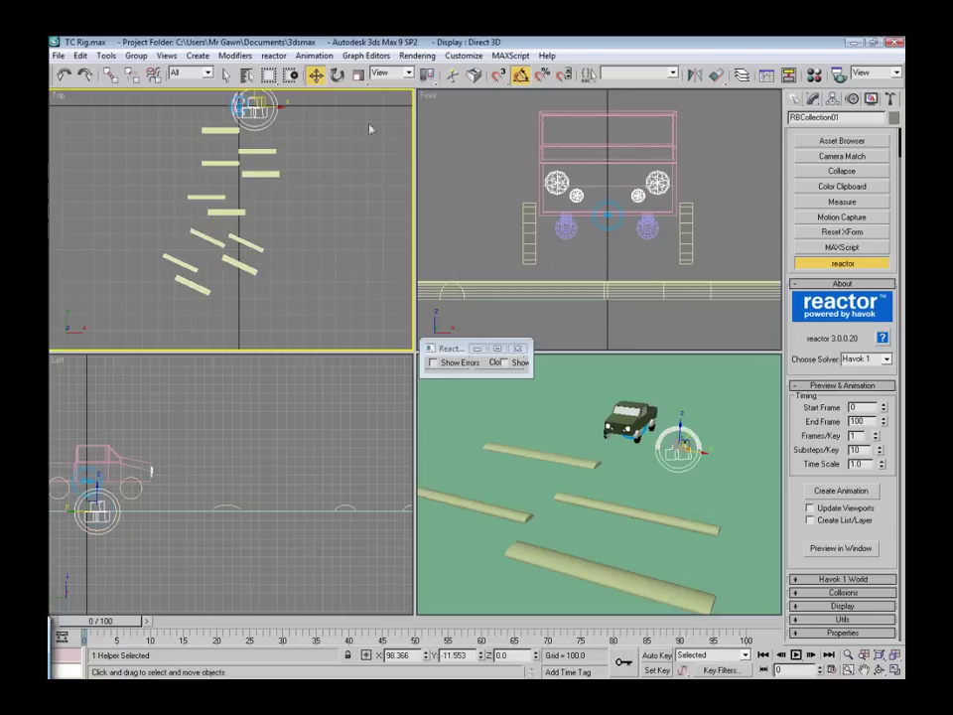
click(812, 100)
click(842, 397)
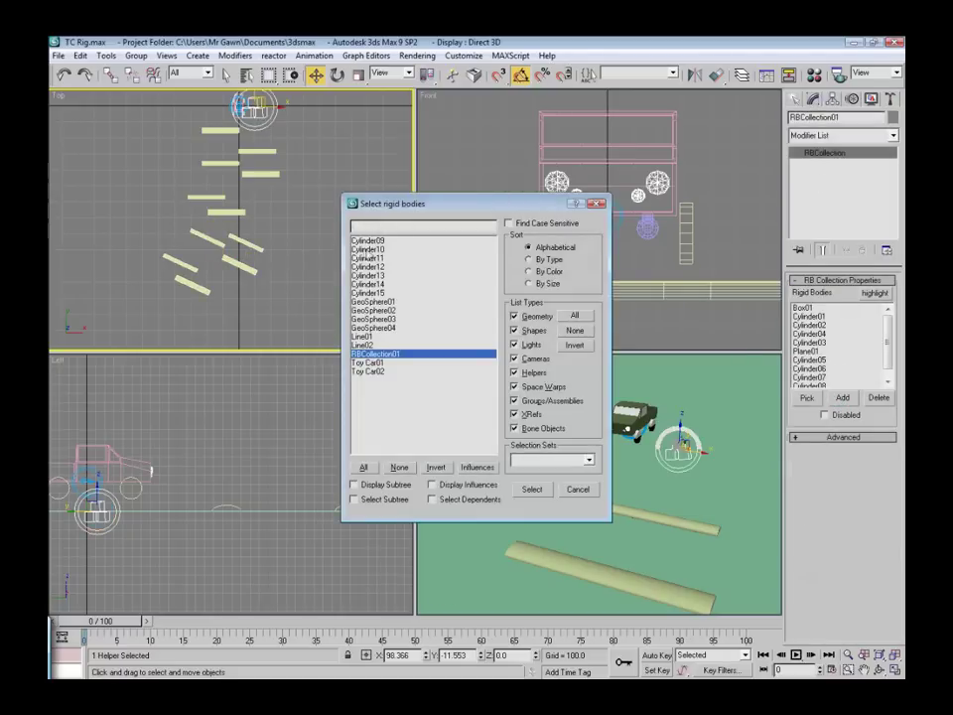
click(367, 240)
shift+click(367, 293)
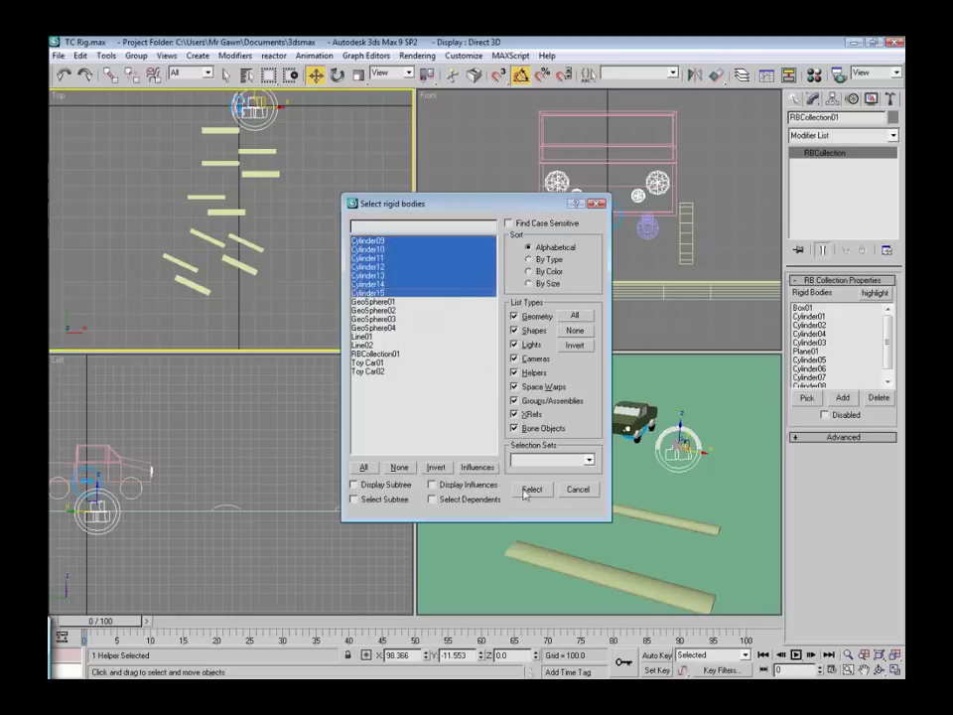
click(529, 490)
Frame all speed bumps in perspective and run the reactor real-time preview
scroll(503, 517, down, 2)
scroll(503, 516, down, 2)
mouse_move(521, 513)
middle_down()
mouse_move(561, 470)
mouse_move(600, 458)
middle_up()
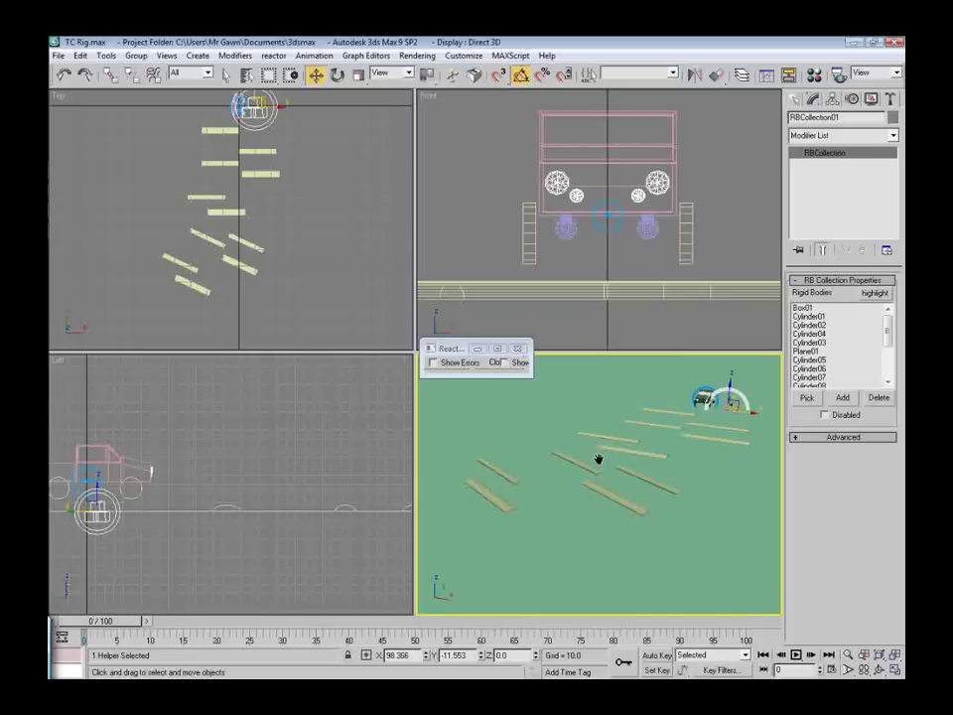
click(890, 98)
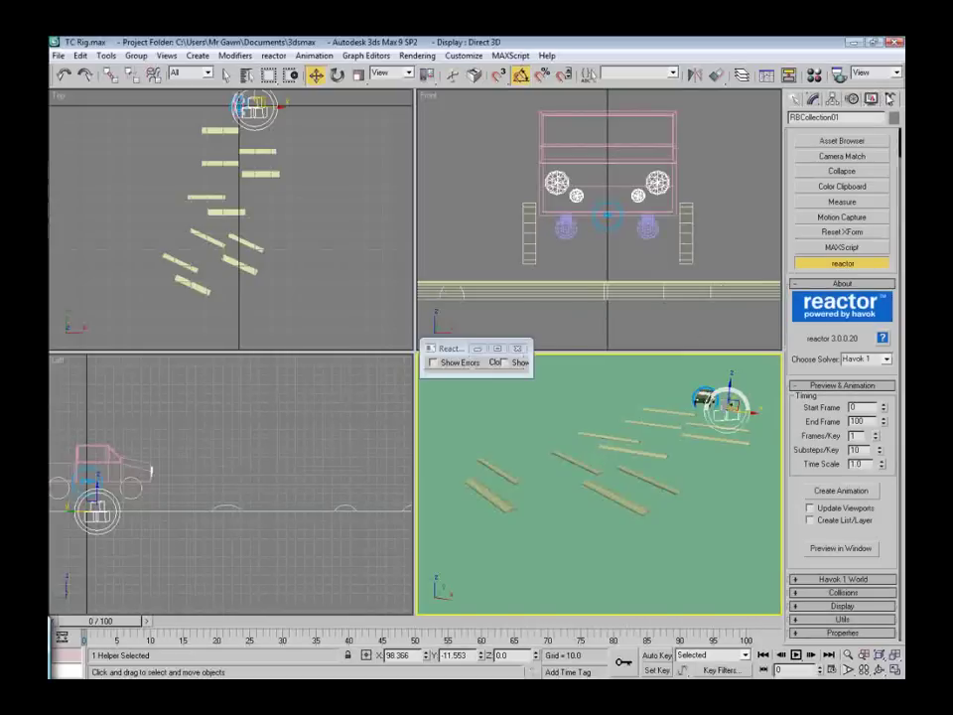
click(832, 553)
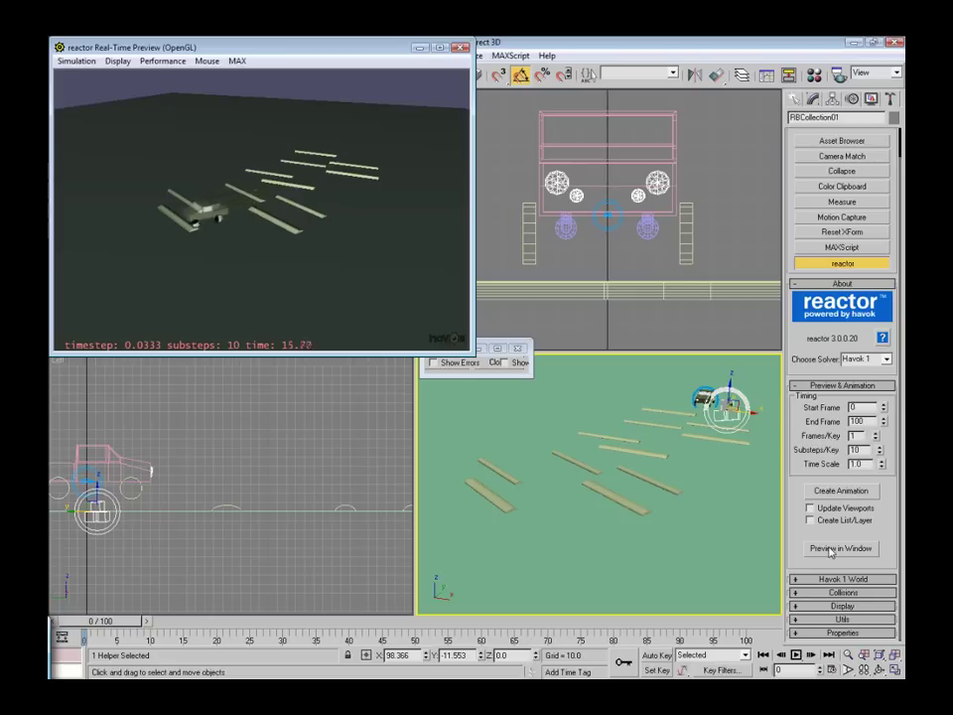
click(460, 48)
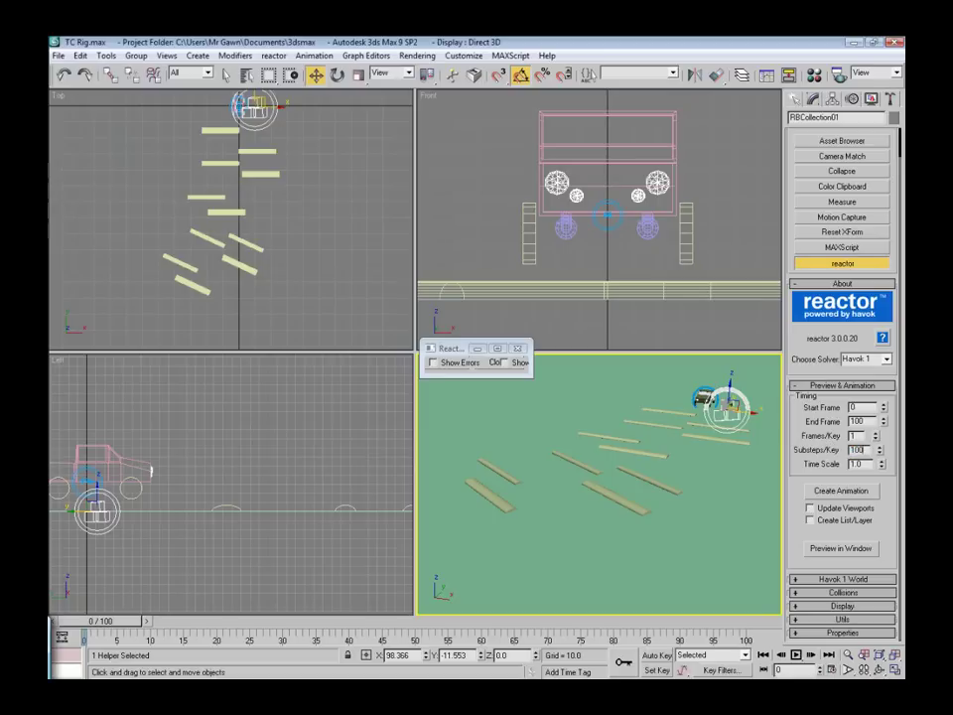
click(603, 226)
click(814, 100)
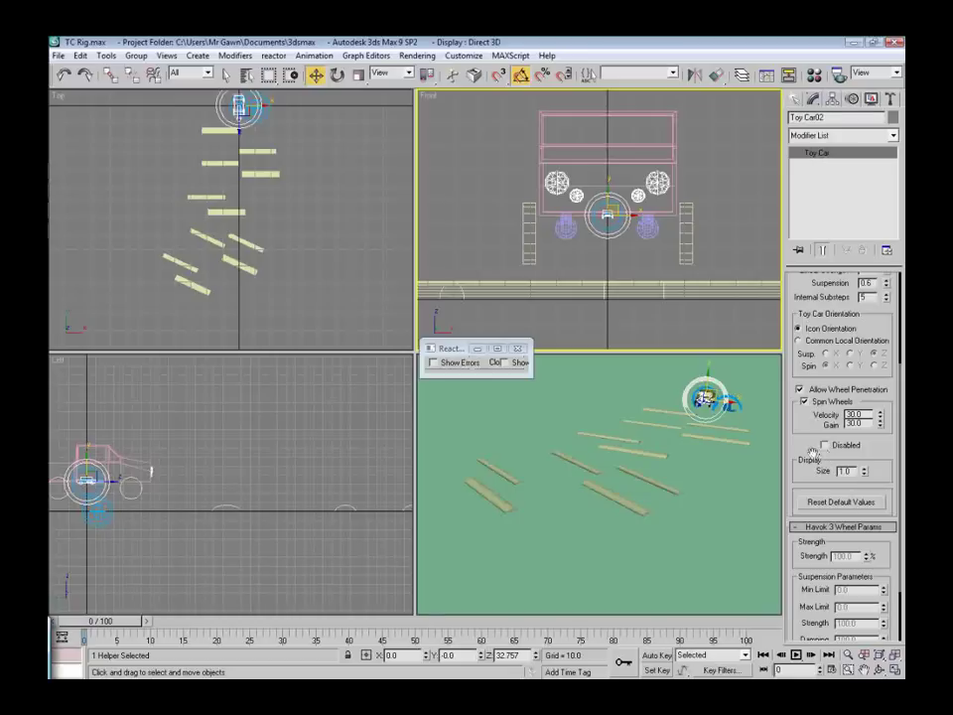
Give both toy car helpers 25 internal substeps and preview the simulation at 100 substeps
scroll(804, 440, up, 3)
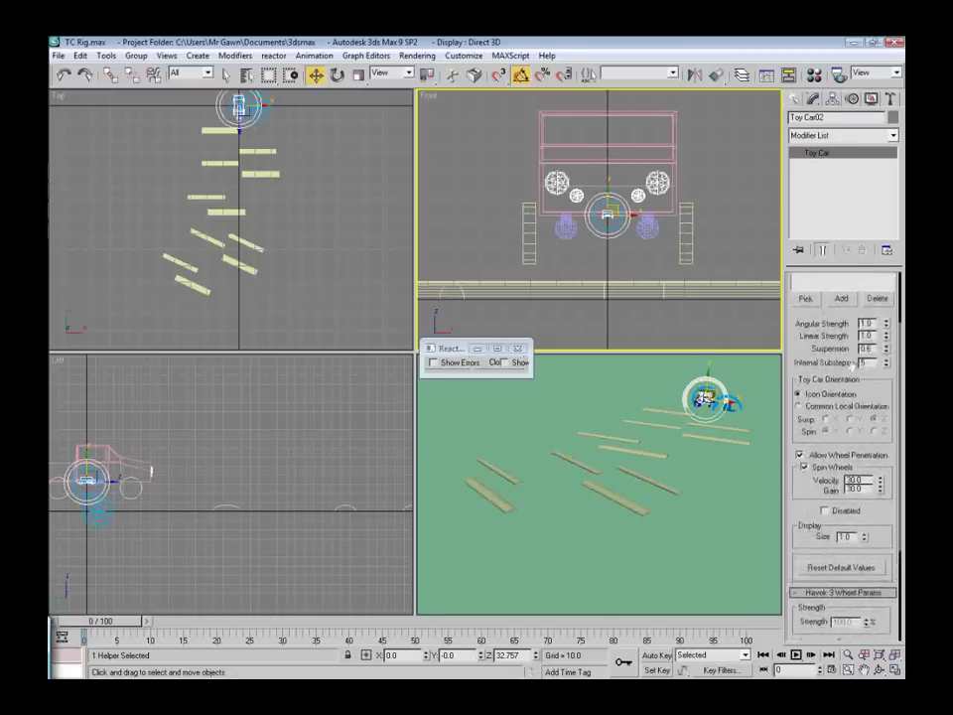
key(Return)
click(609, 227)
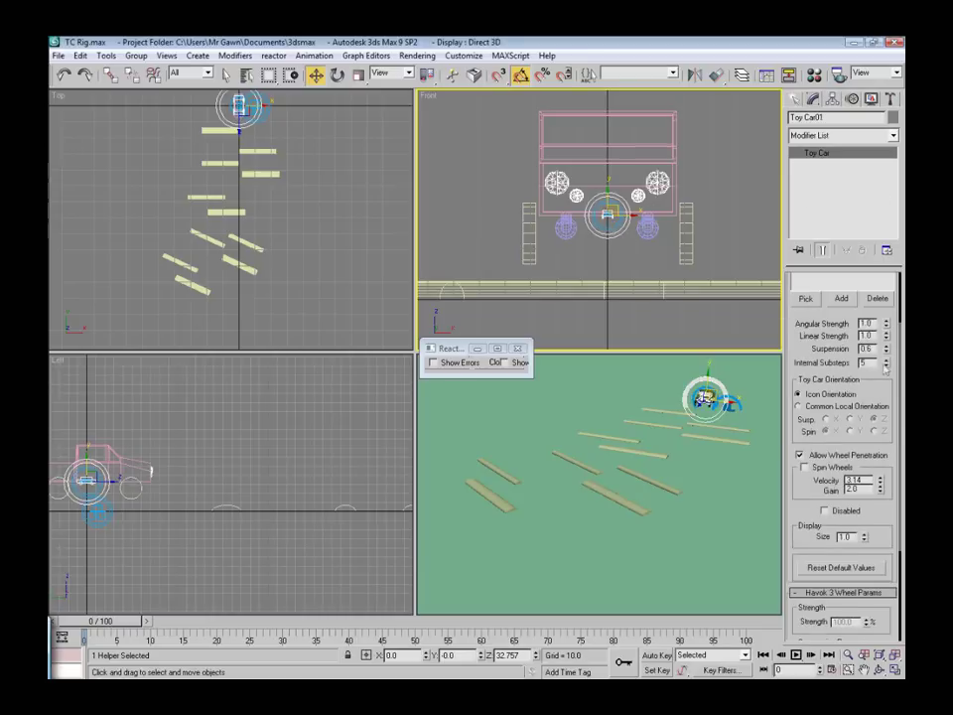
drag(888, 367, 891, 100)
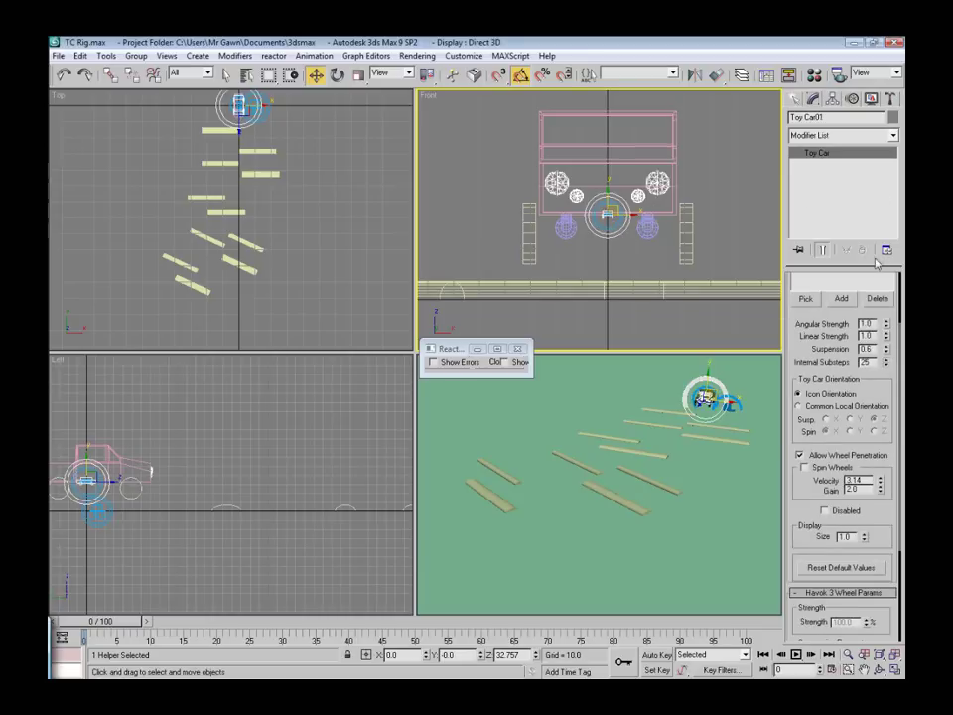
click(890, 100)
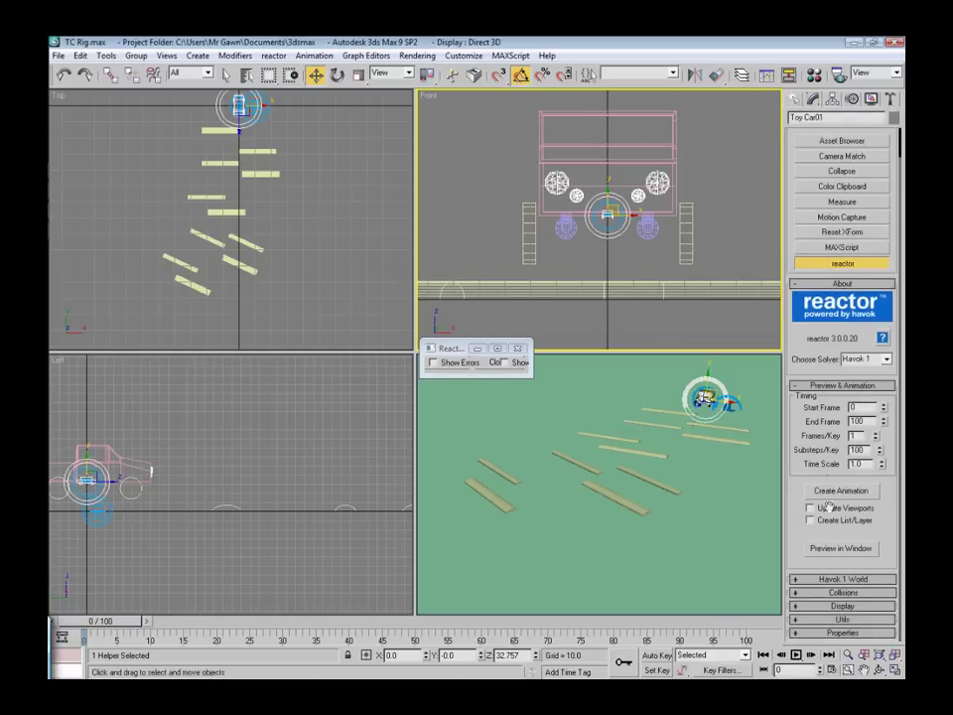
click(834, 551)
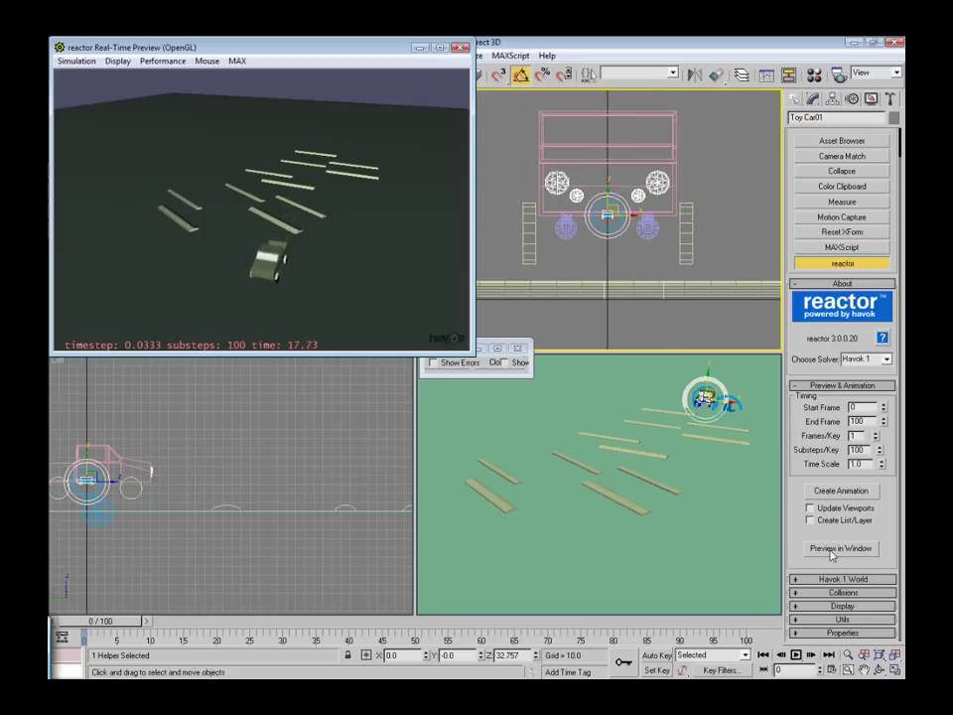
key(p)
click(460, 47)
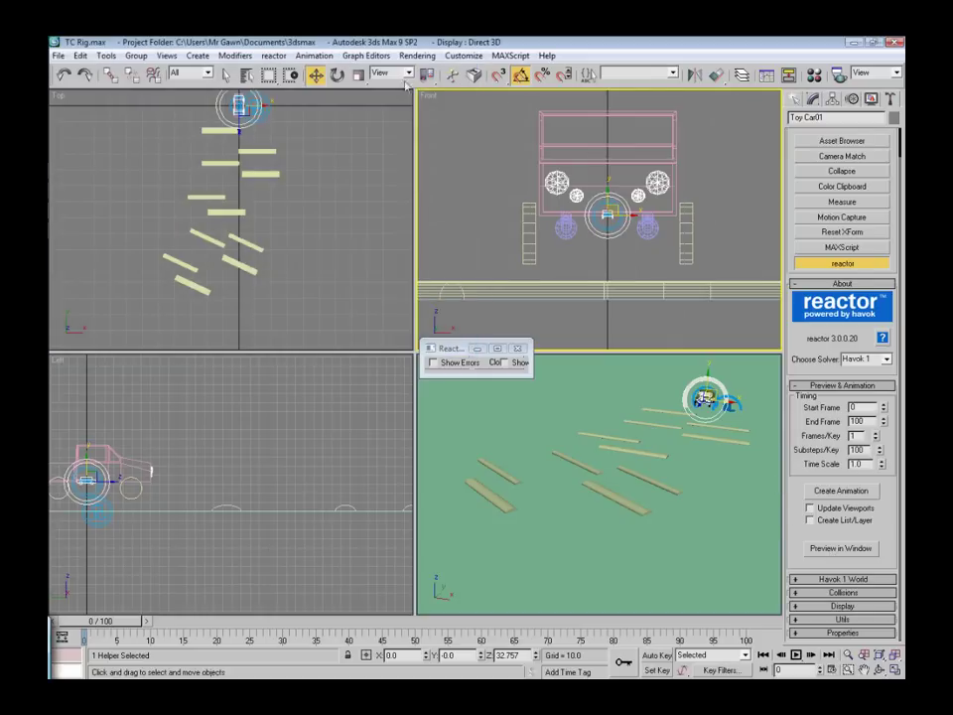
Box-select the five angled speed bumps and nudge them slightly right
drag(280, 221, 149, 303)
drag(224, 256, 243, 257)
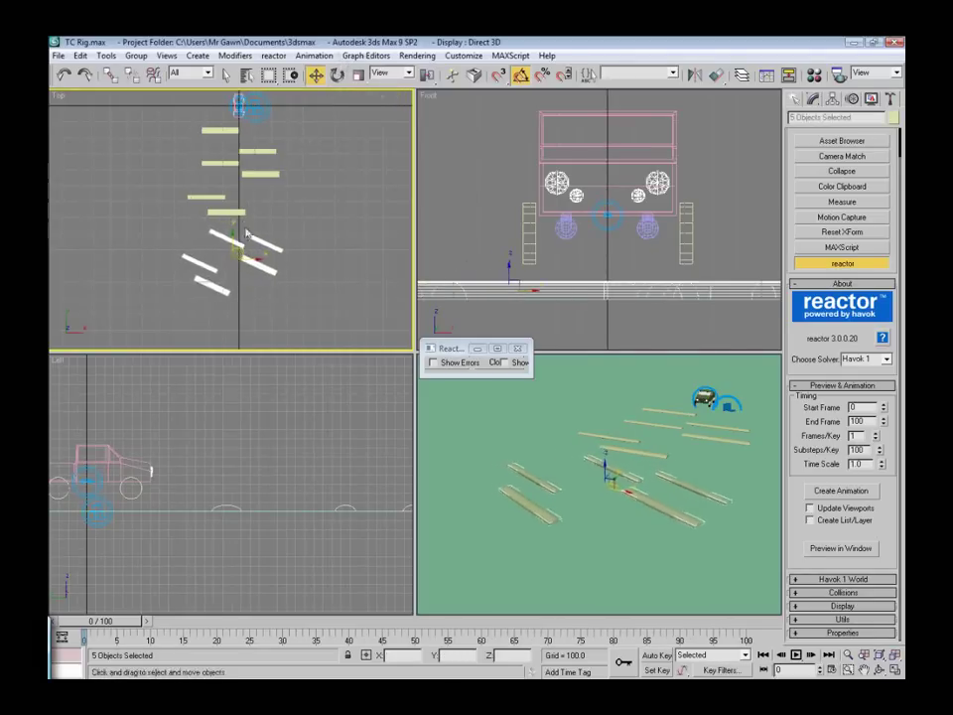
drag(244, 252, 251, 249)
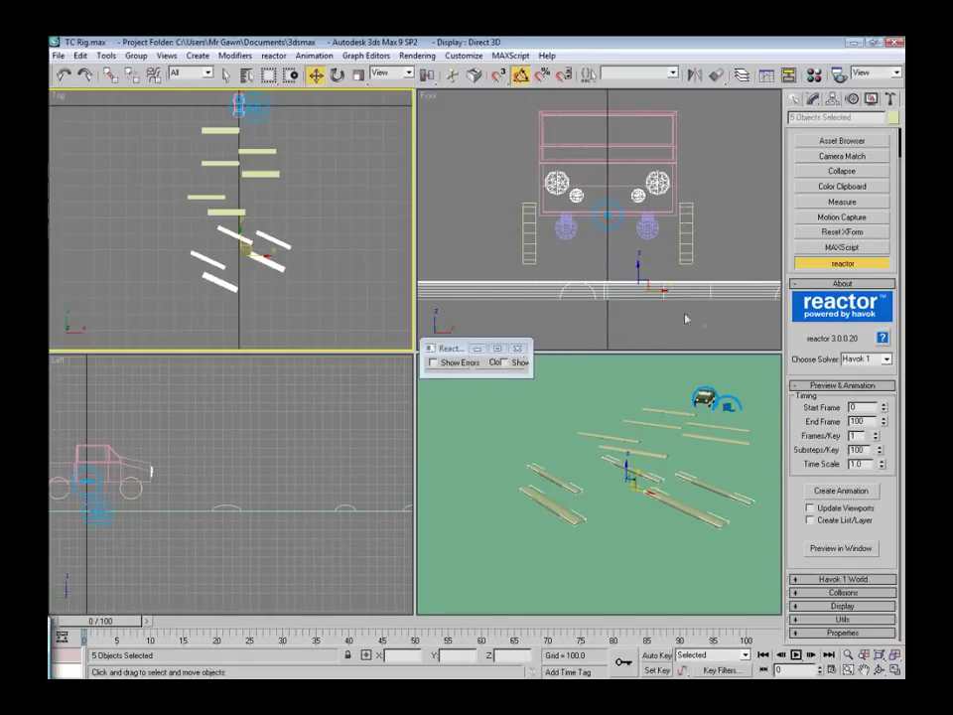
click(825, 552)
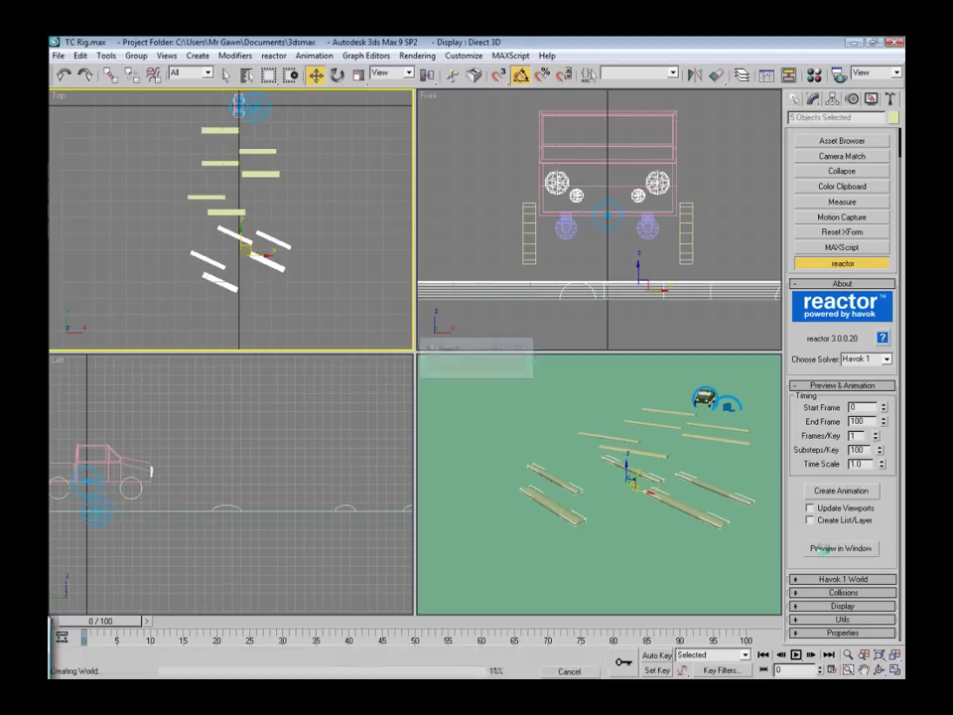
mouse_move(303, 240)
mouse_down()
mouse_move(358, 218)
mouse_move(360, 227)
mouse_up()
scroll(360, 227, up, 3)
scroll(385, 195, up, 2)
drag(377, 195, 366, 198)
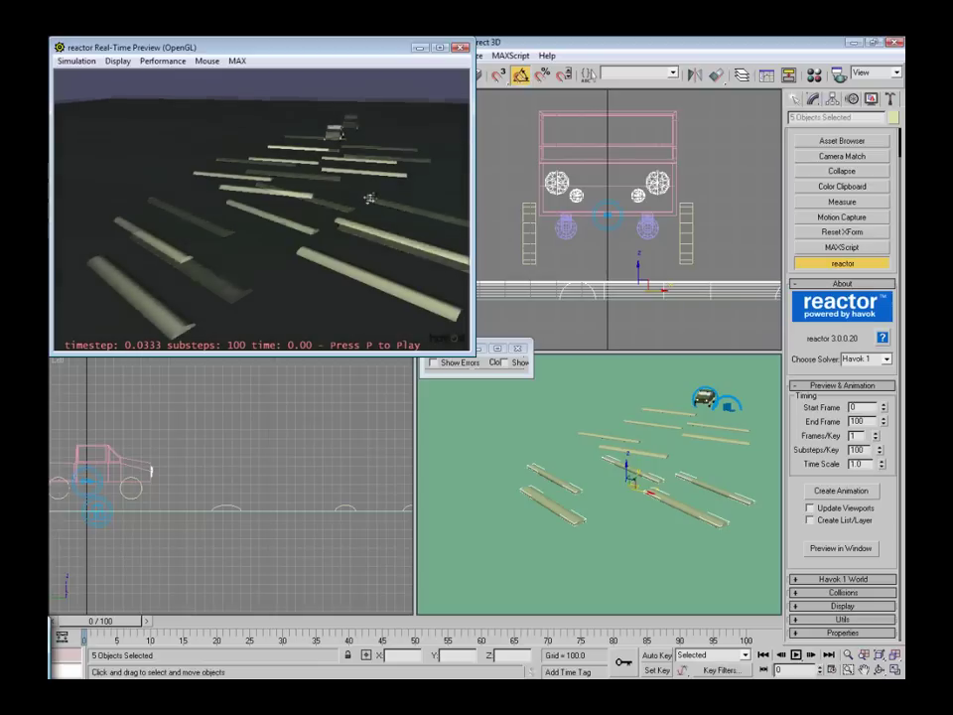
key(p)
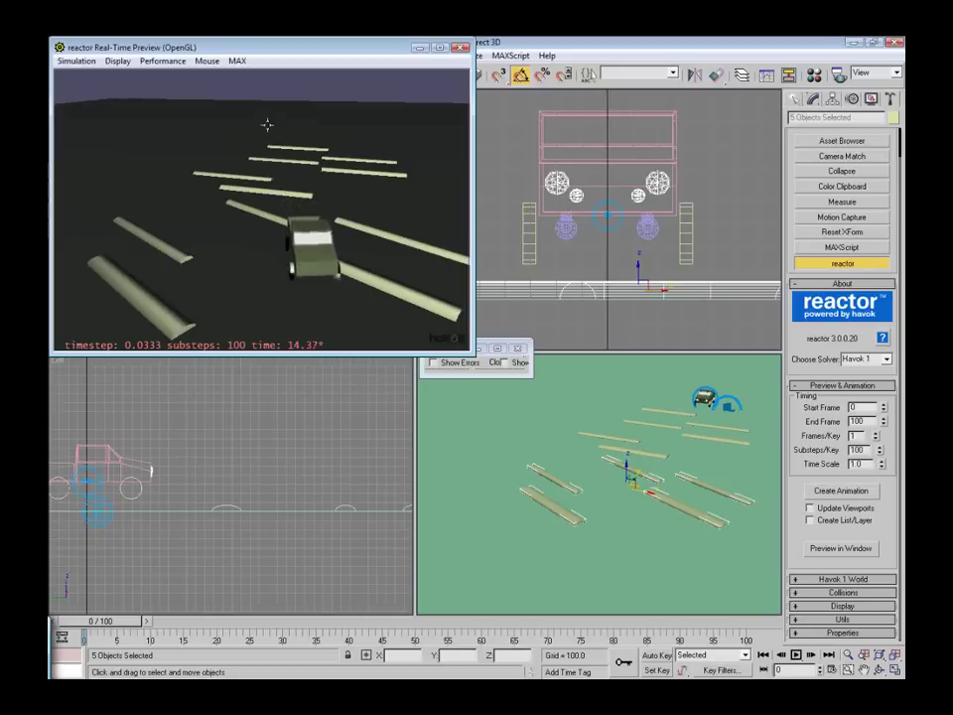
click(461, 48)
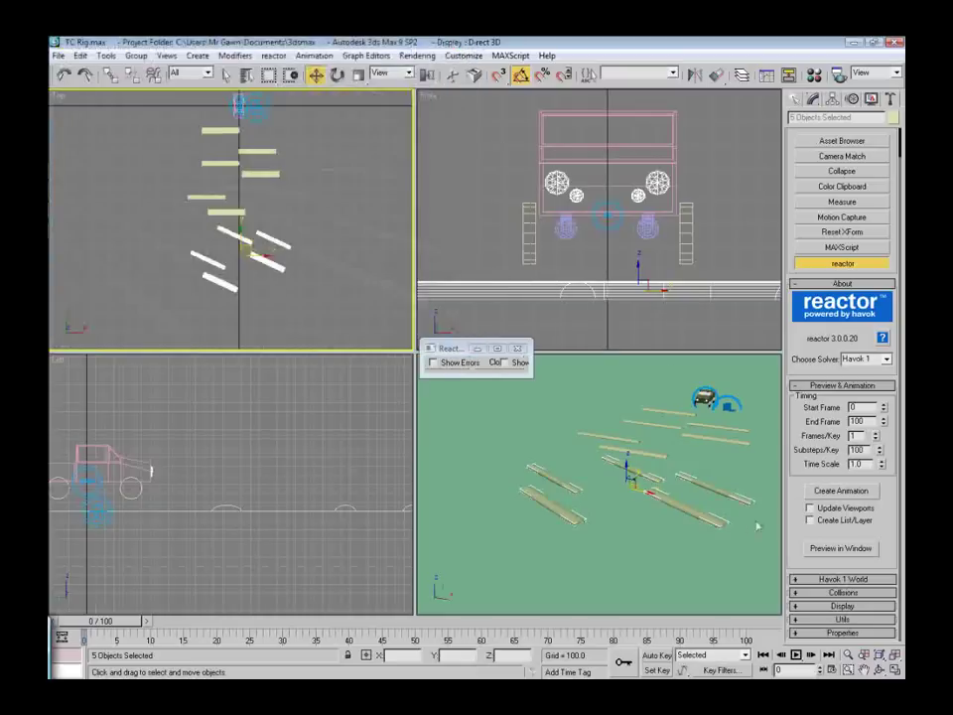
Set the reactor end frame and the scene end time to 300 frames, then bake the animation
text(3)
click(828, 670)
double_click(429, 386)
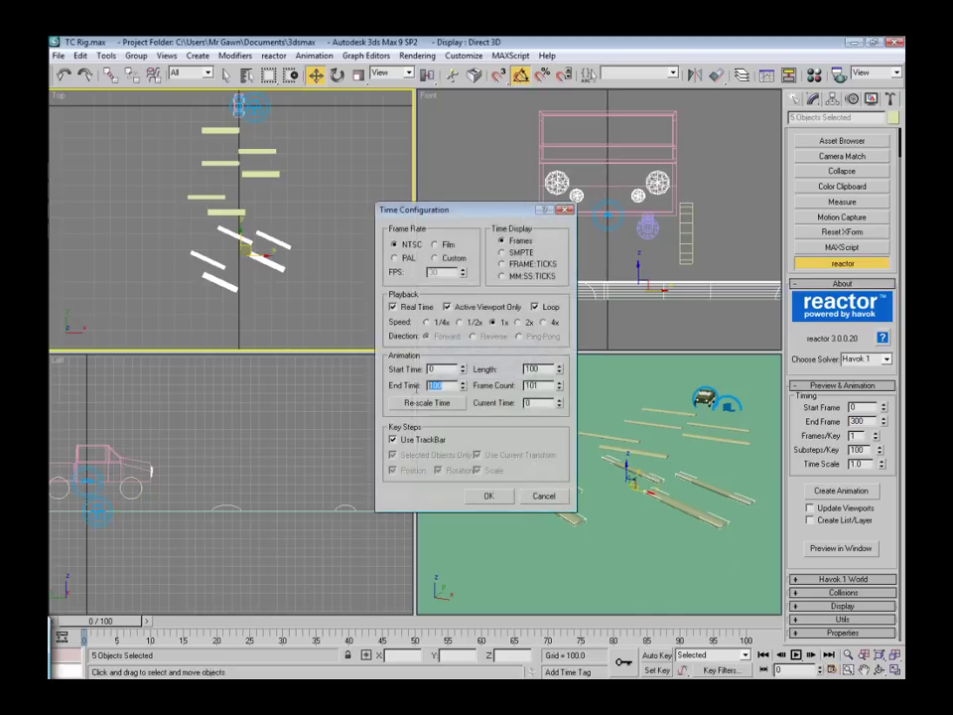
text(00)
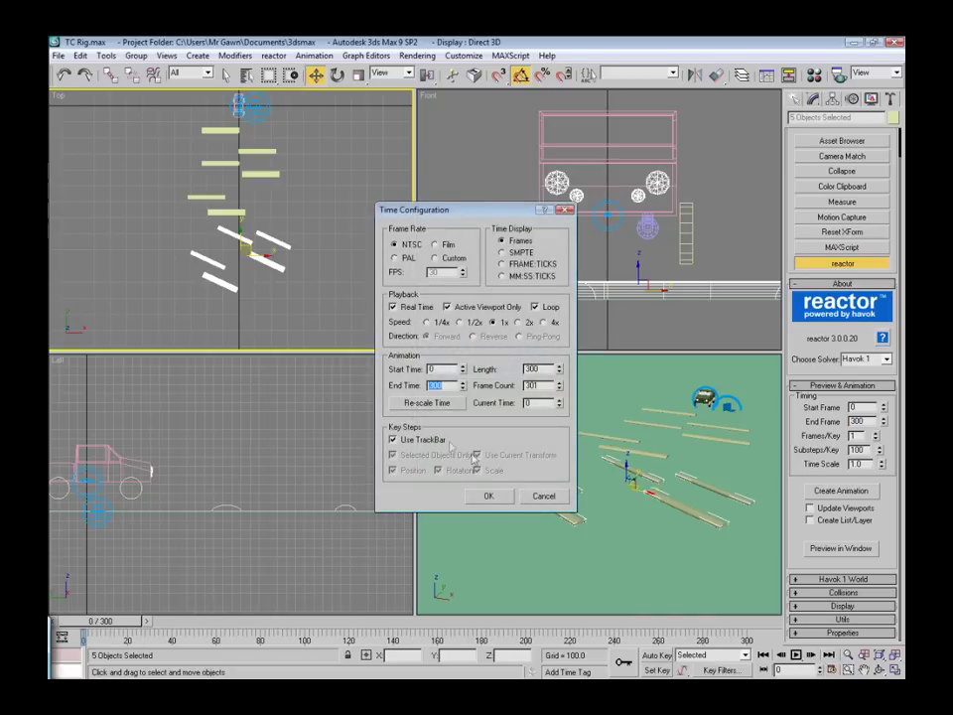
click(487, 495)
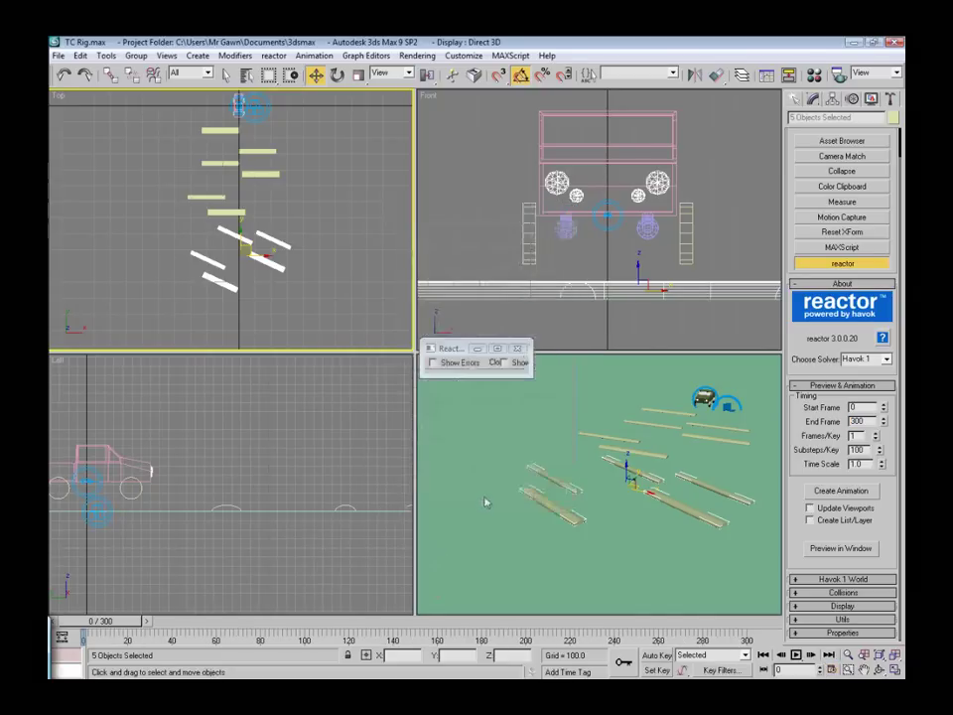
click(831, 491)
Confirm the animation bake with the prompt suppressed, deselect everything, and play it back
click(421, 390)
click(440, 368)
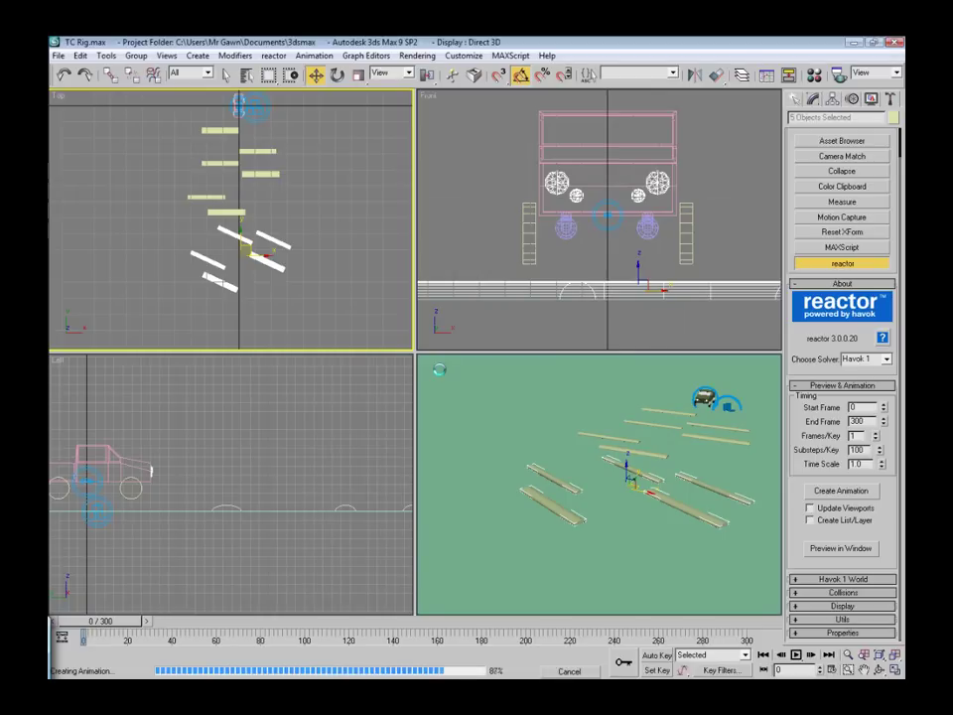
click(607, 337)
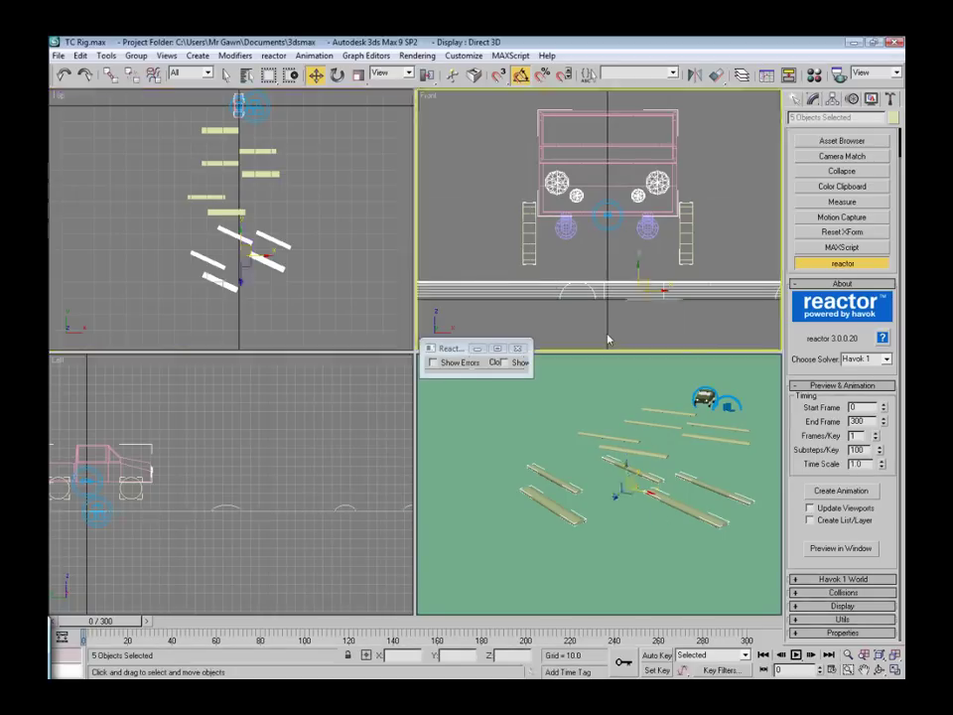
click(798, 655)
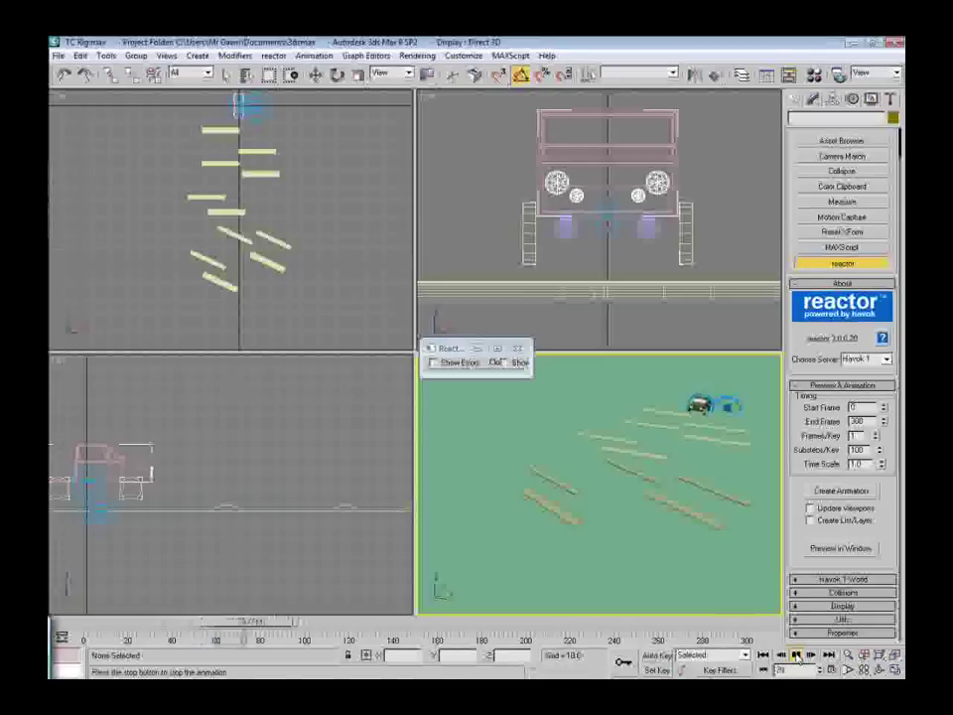
Recreate the reactor animation with a time scale of 2
key(w)
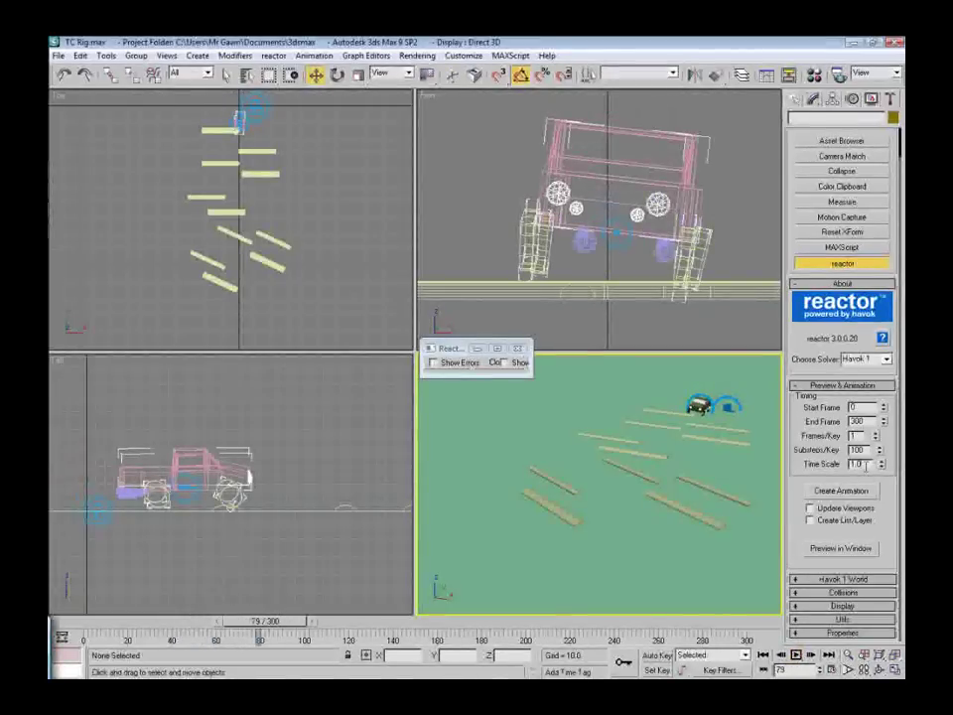
text(2)
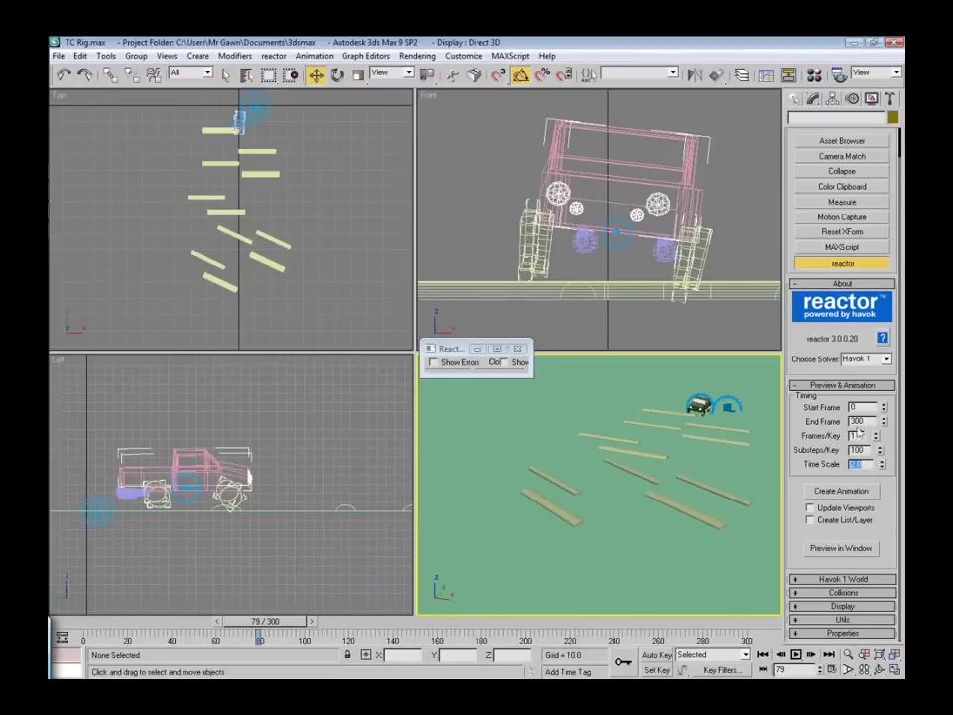
click(816, 494)
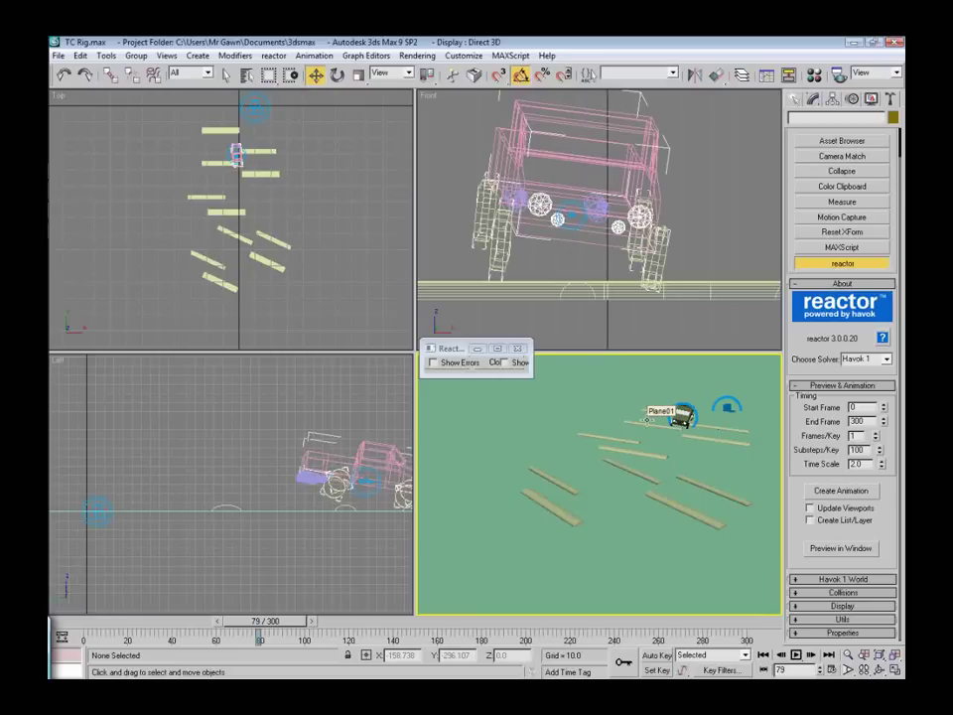
Scrub and play through the car animation, then stop playback
mouse_move(273, 621)
mouse_down()
mouse_move(417, 621)
mouse_move(588, 654)
mouse_move(661, 655)
mouse_move(201, 605)
mouse_up()
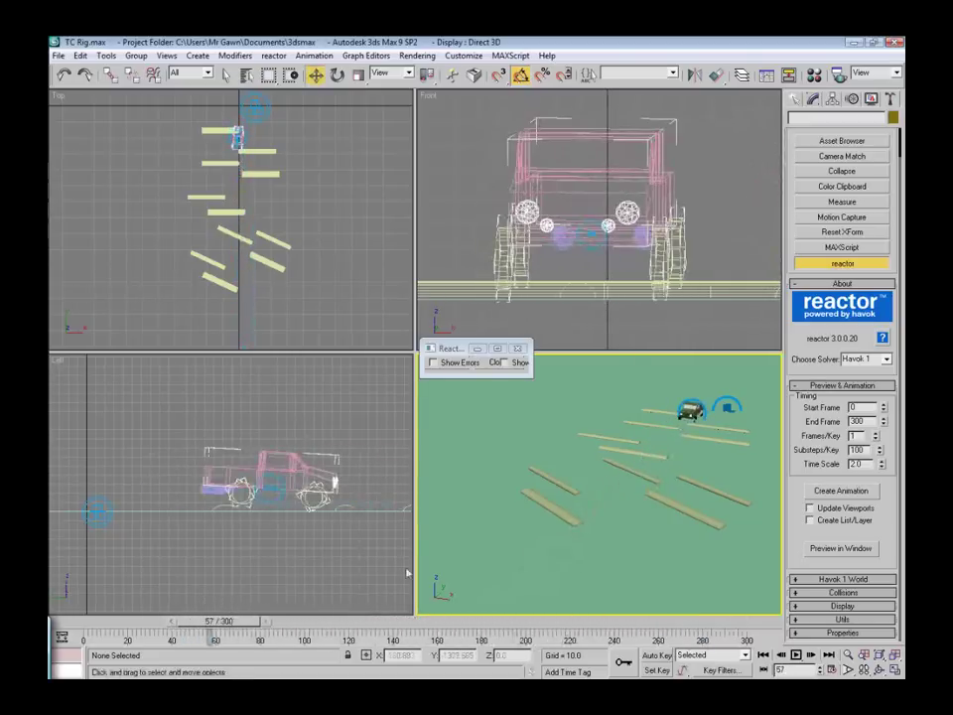
click(795, 655)
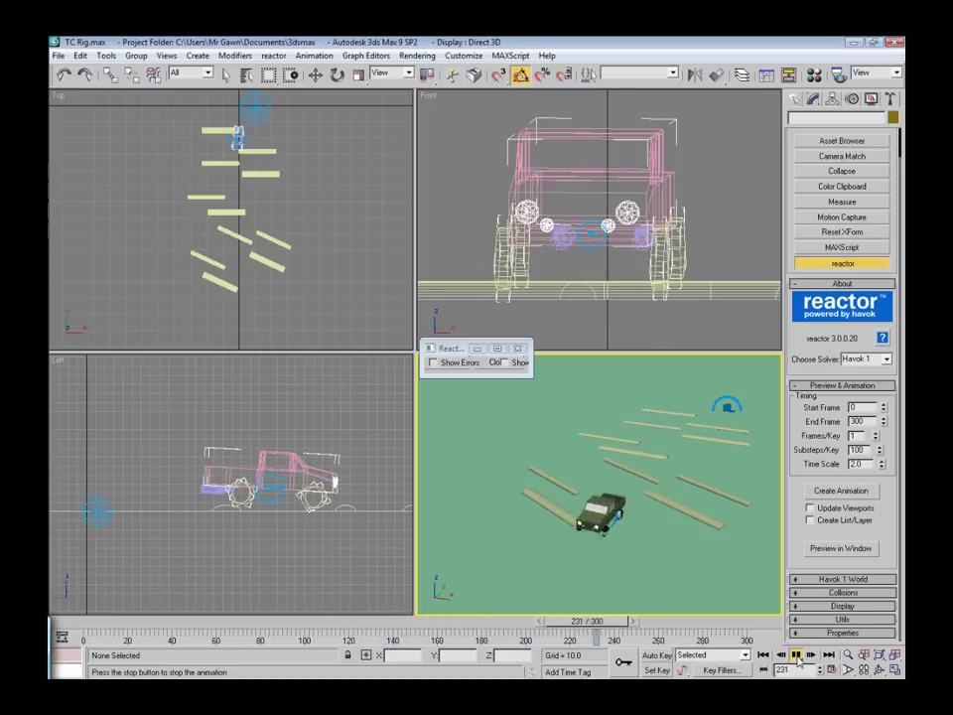
click(795, 655)
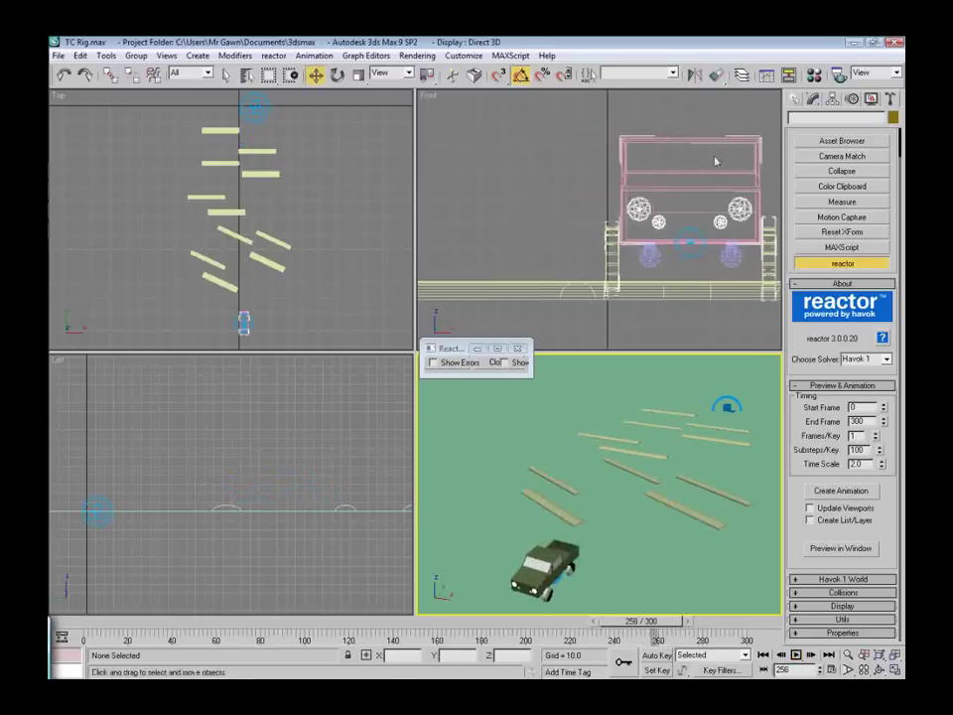
Inspect Toy Car01's parameters, rewind to frame 0, and bring up the reactor settings
click(695, 253)
click(814, 99)
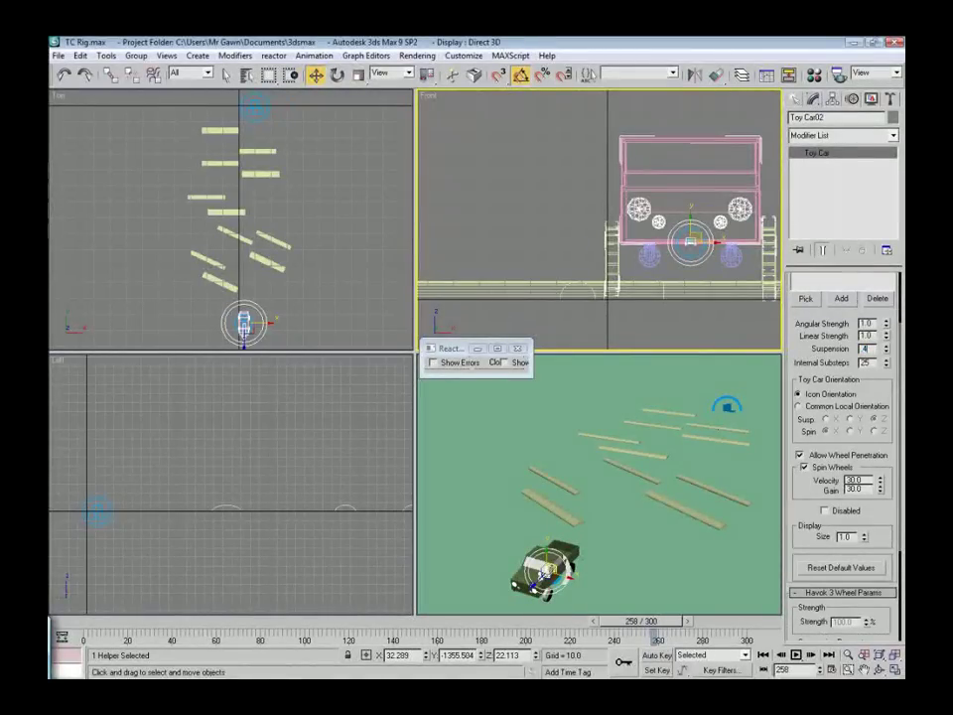
click(691, 244)
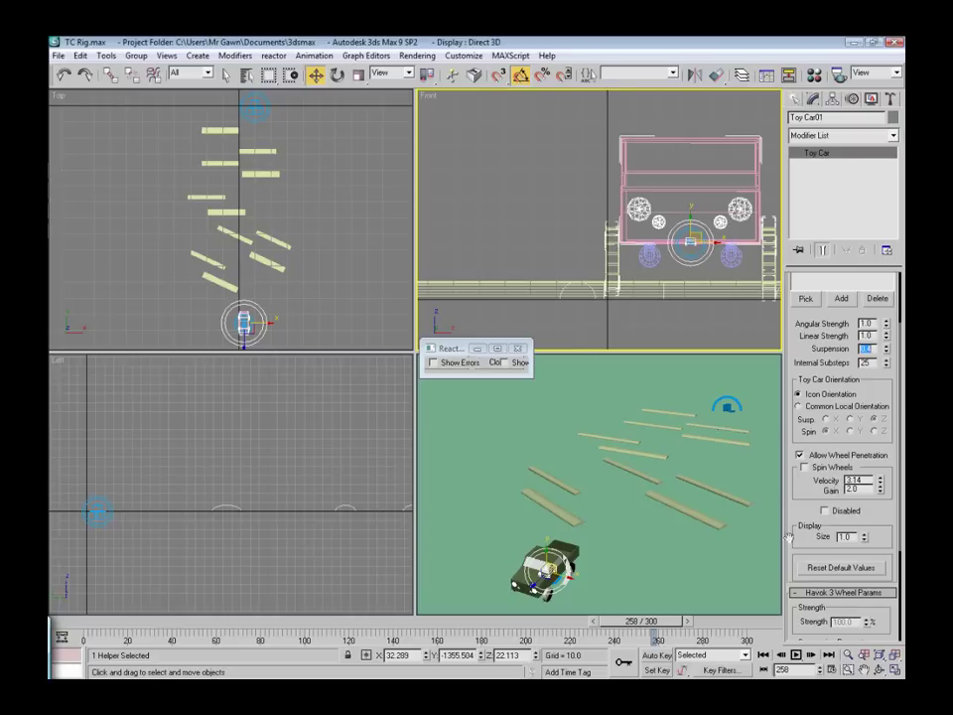
click(762, 655)
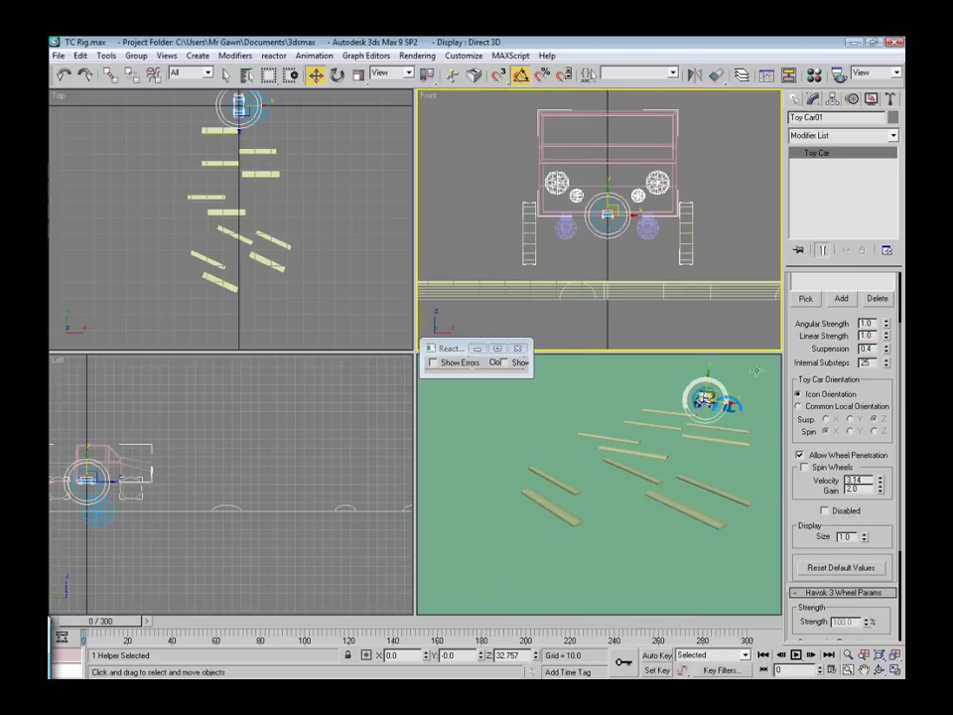
click(891, 100)
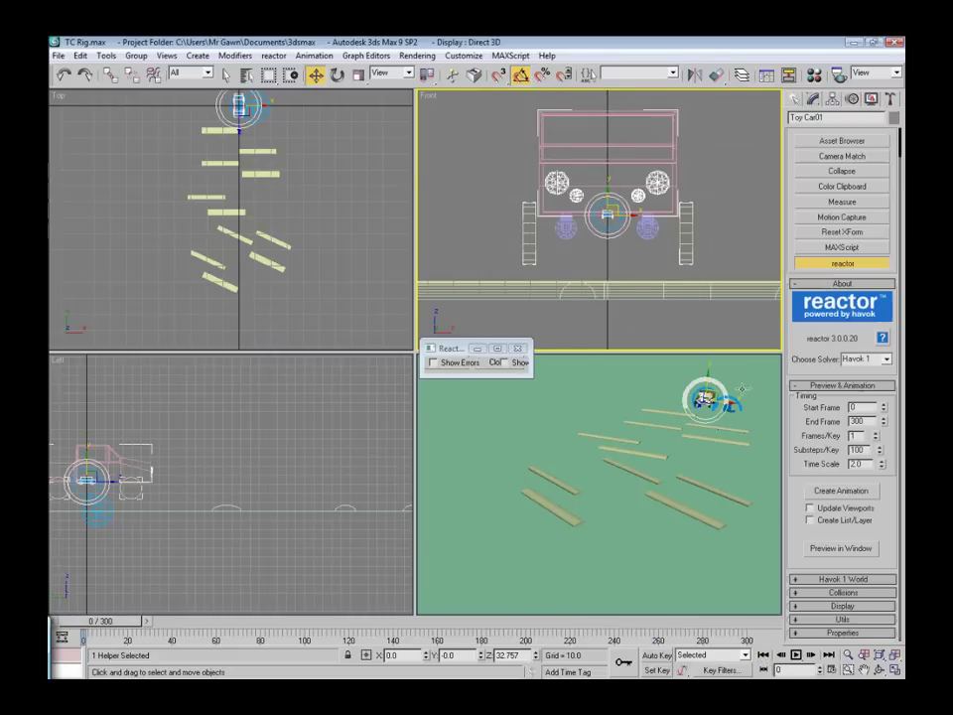
alt+middle_drag(662, 441, 702, 432)
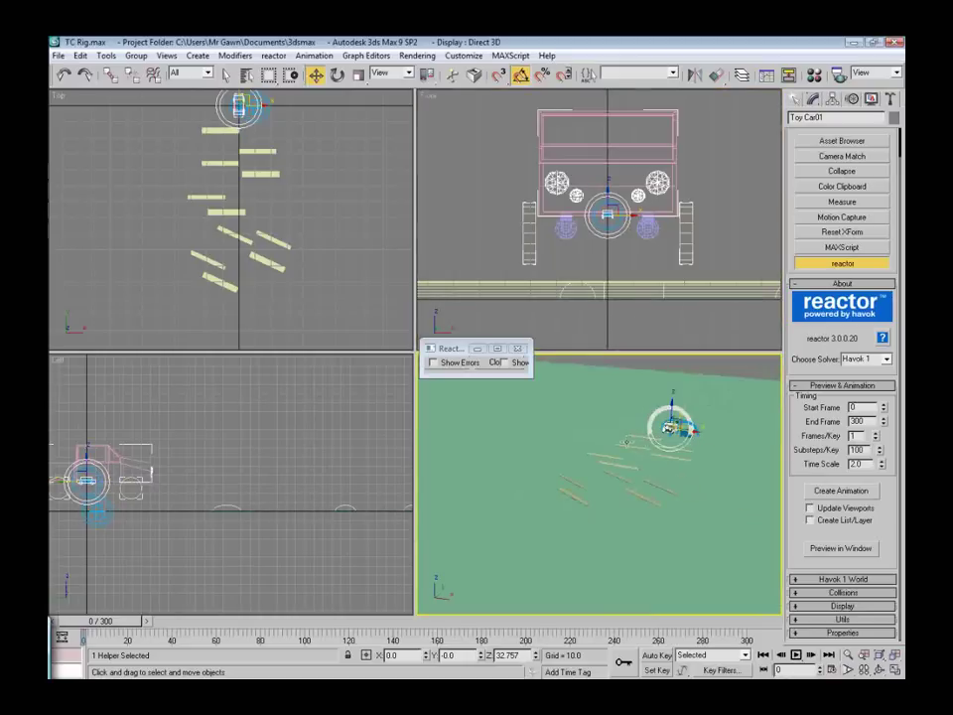
scroll(629, 475, up, 2)
scroll(631, 468, up, 2)
scroll(634, 465, up, 3)
scroll(636, 463, up, 2)
alt+middle_drag(635, 462, 616, 453)
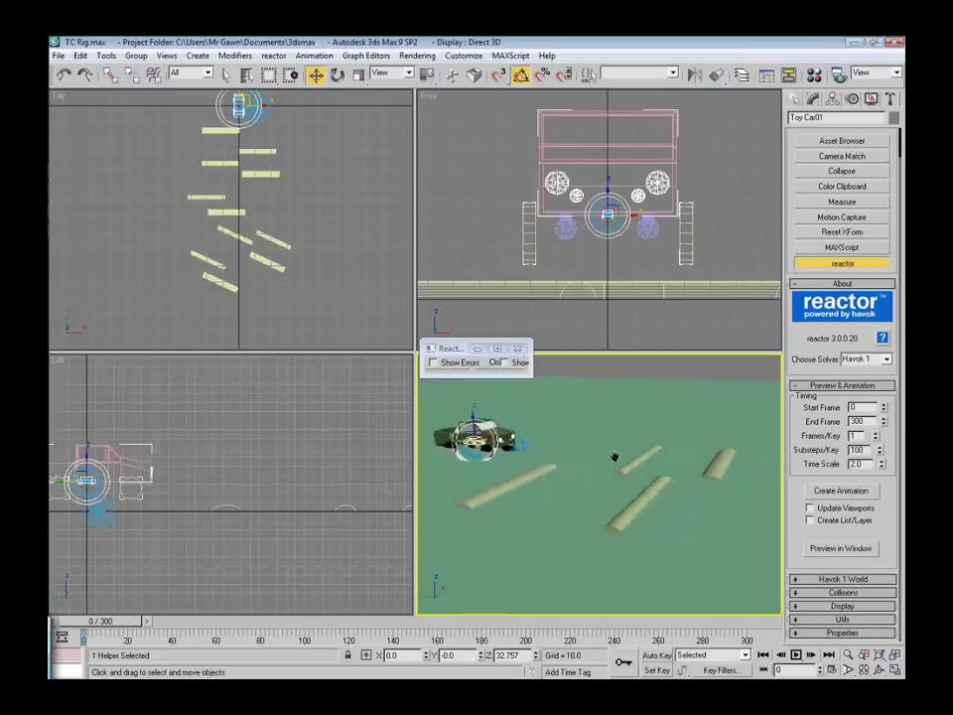
click(842, 548)
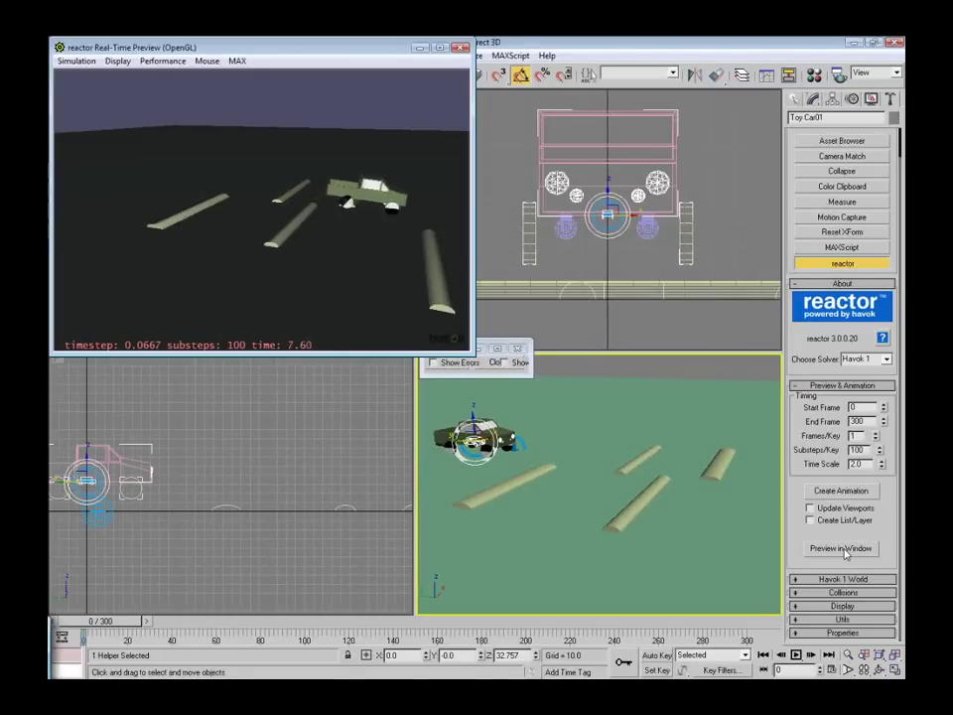
key(p)
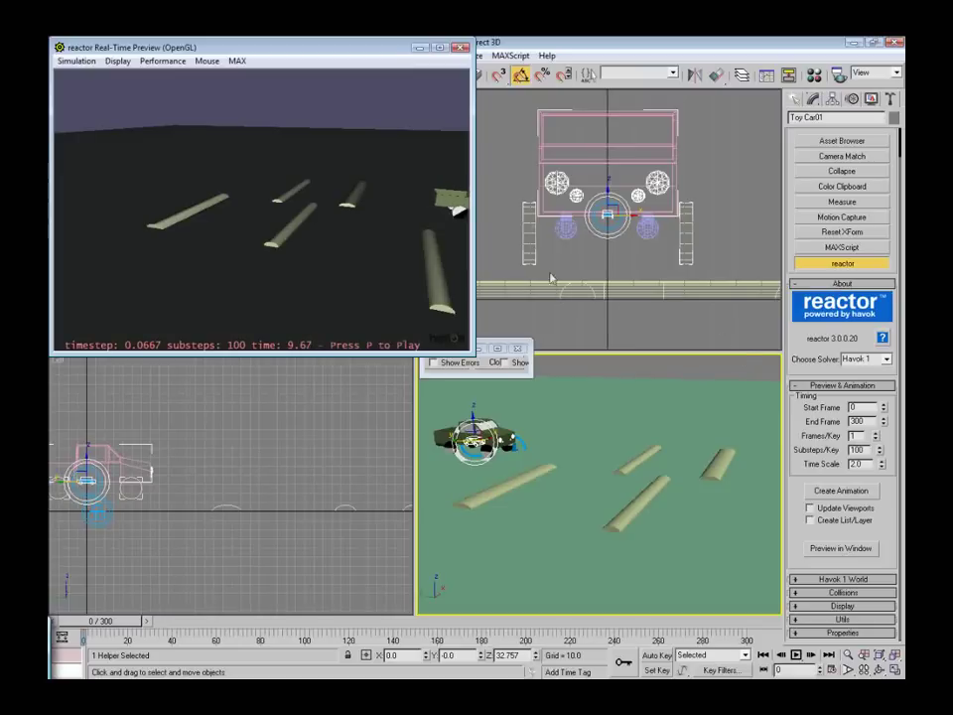
drag(396, 222, 287, 227)
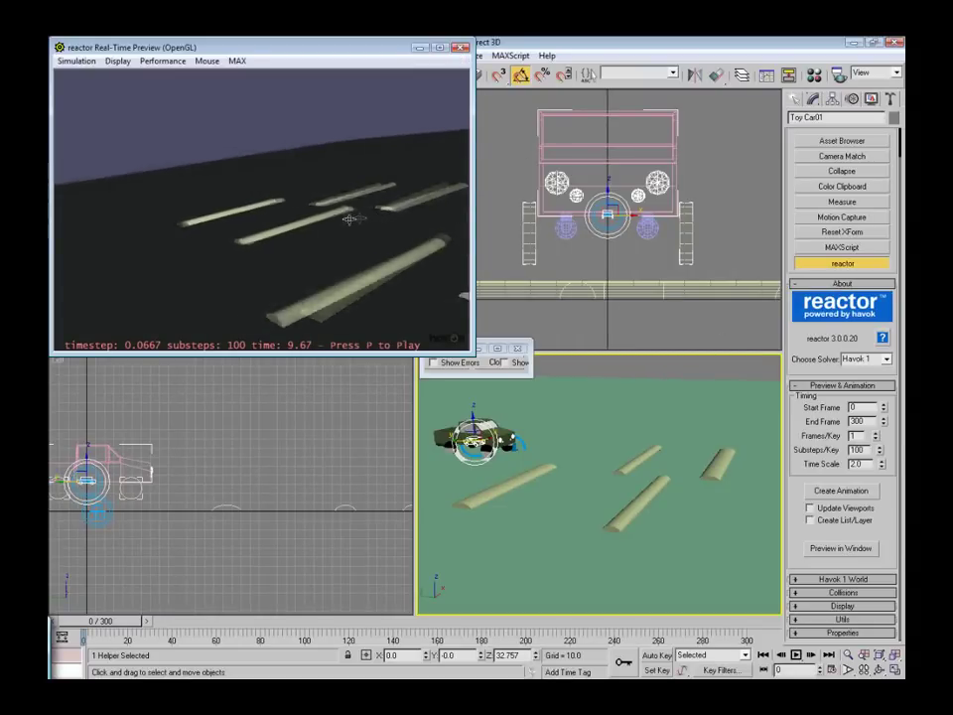
scroll(287, 227, down, 2)
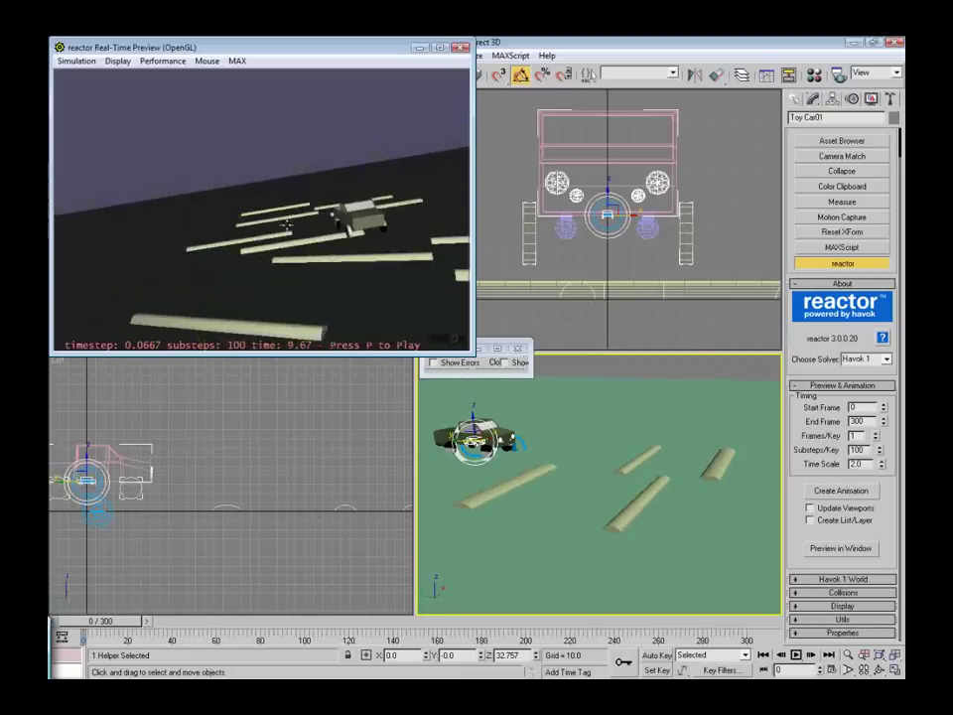
scroll(287, 226, down, 2)
key(p)
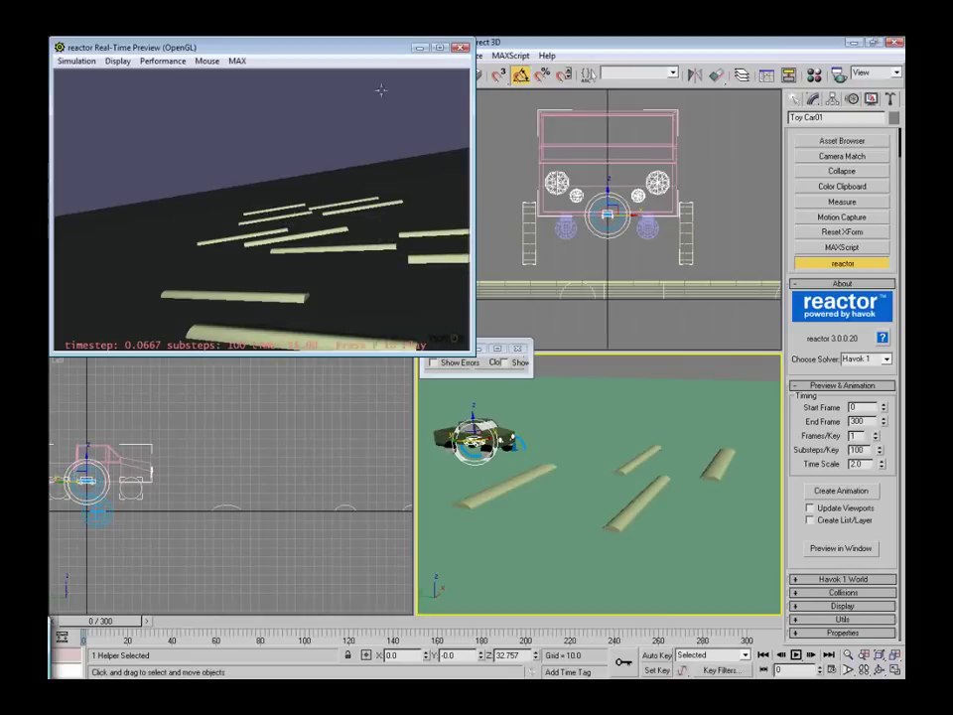
click(460, 48)
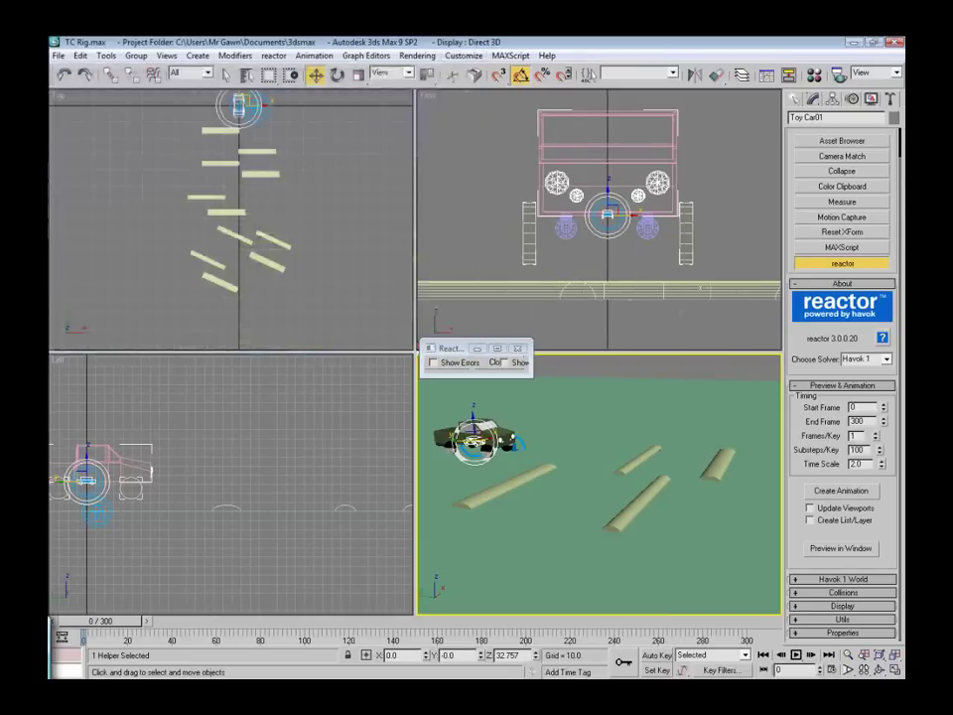
Bake the simulation into keyframes and play it back, following the car across the bumps
click(818, 491)
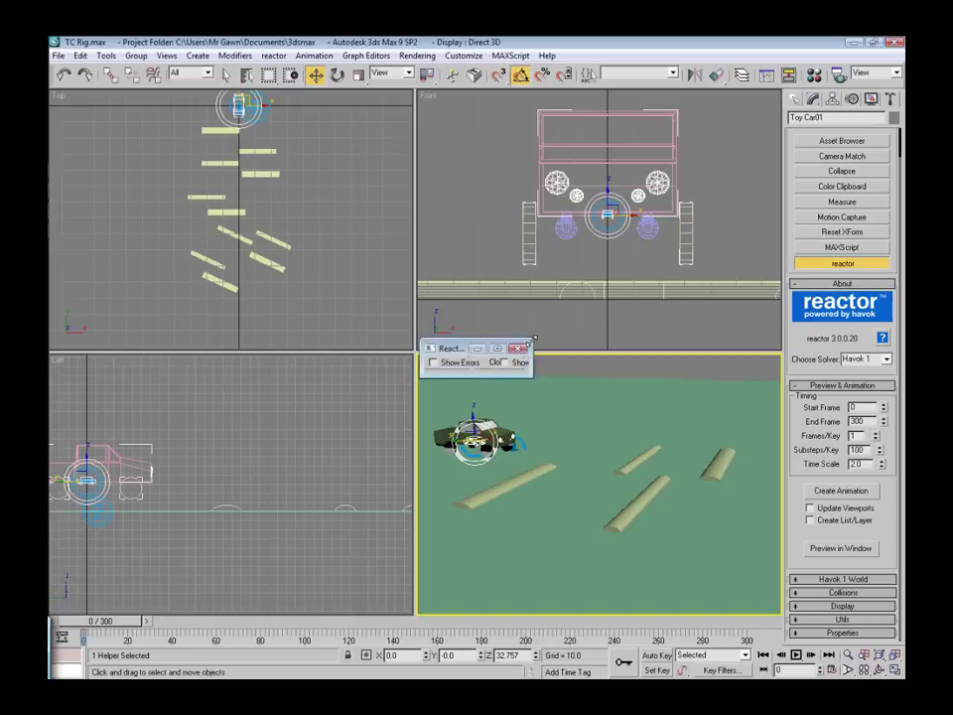
click(795, 655)
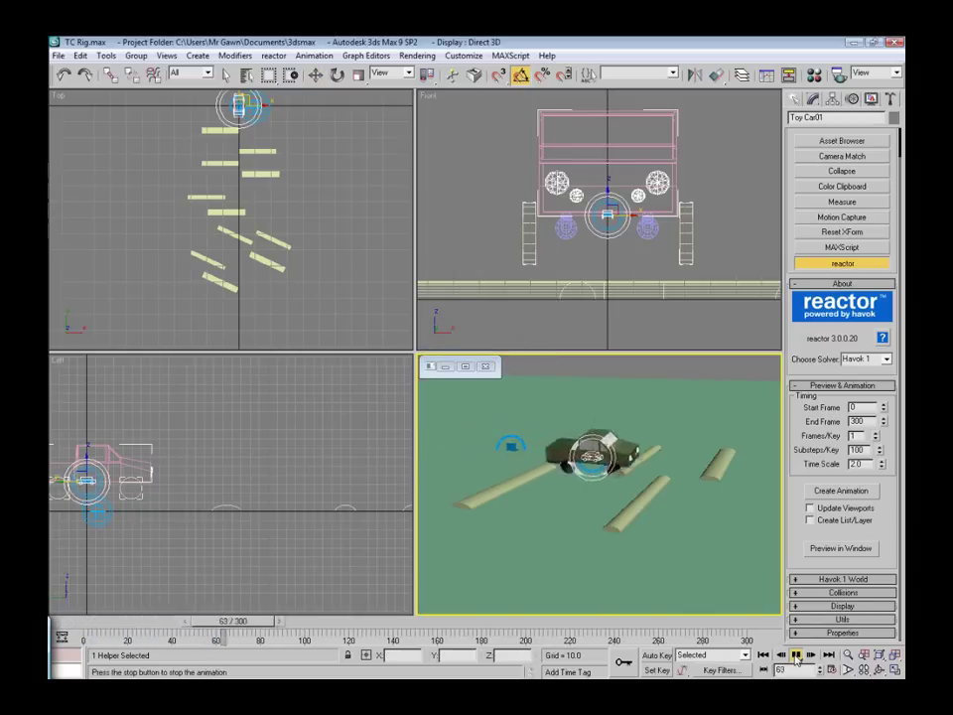
scroll(655, 566, down, 3)
mouse_move(676, 558)
middle_down()
mouse_move(477, 527)
mouse_move(627, 511)
middle_up()
scroll(598, 536, down, 3)
scroll(587, 520, up, 3)
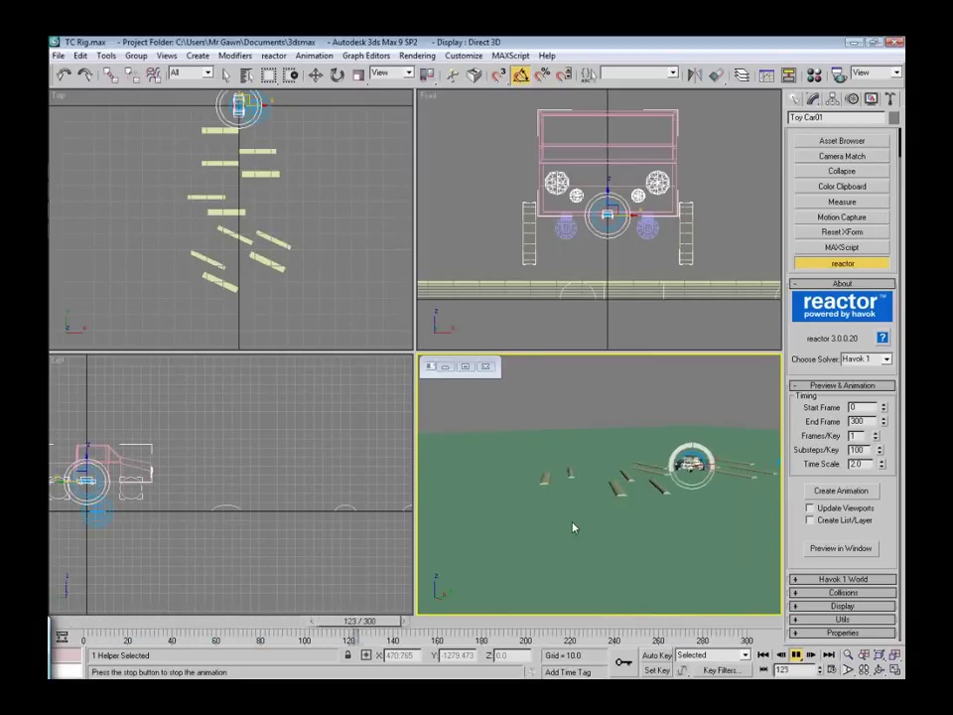
click(796, 656)
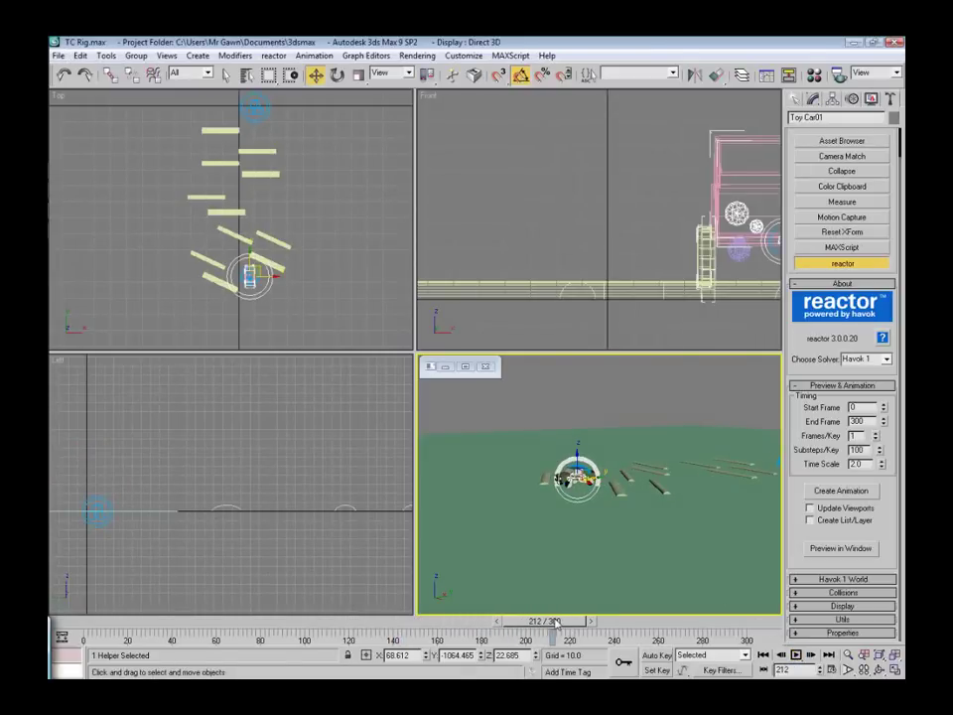
Rewind the time slider to frame 0 and orbit the perspective view toward the bumps
drag(556, 622, 274, 623)
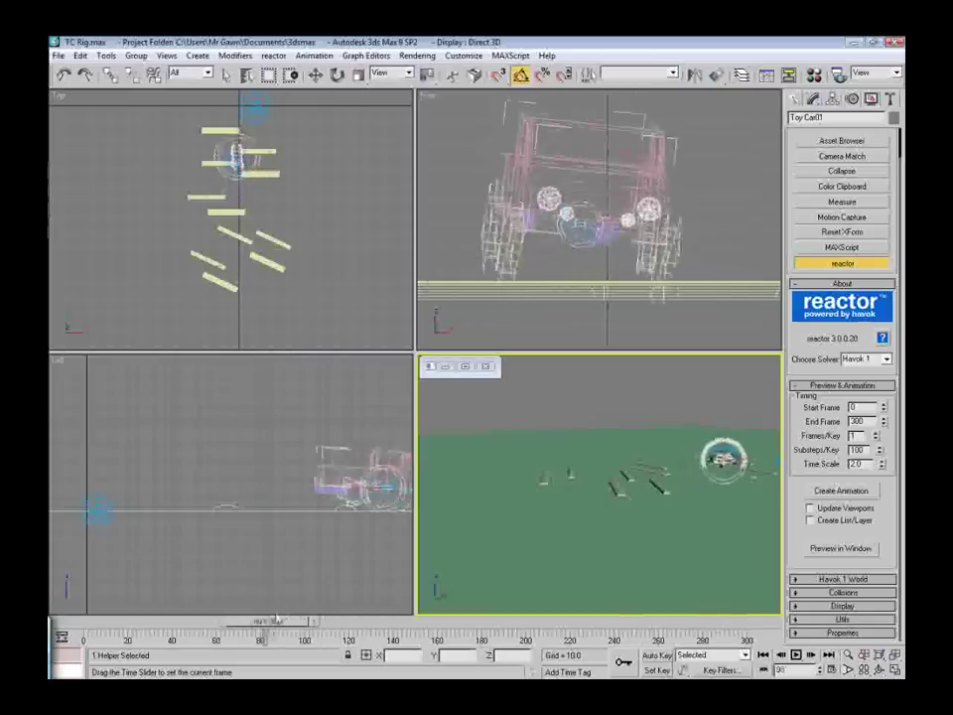
drag(274, 623, 94, 623)
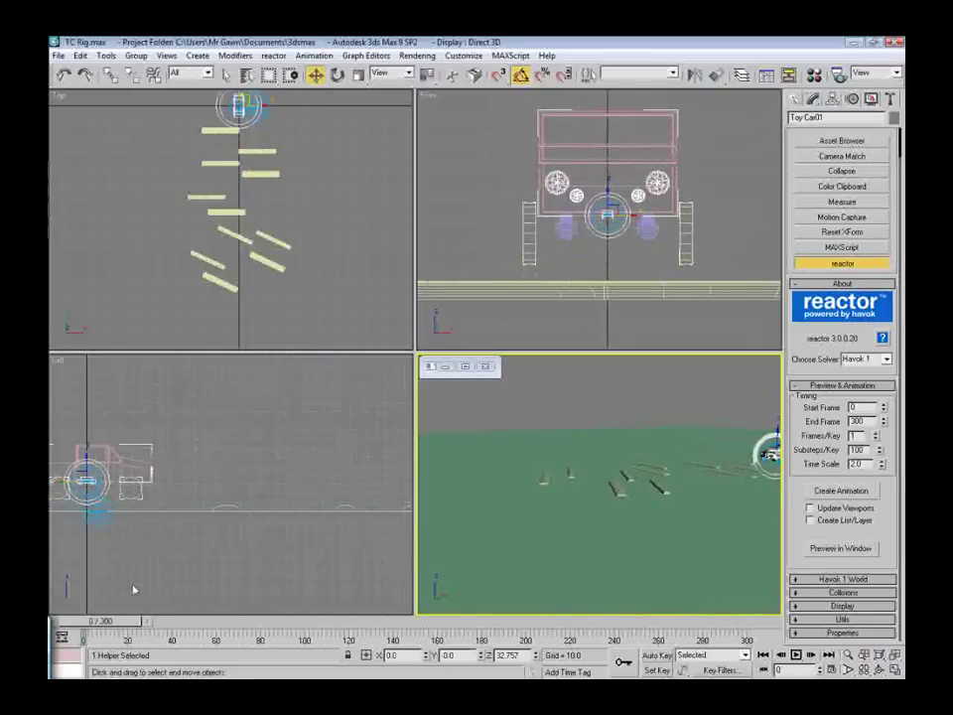
alt+middle_drag(695, 494, 698, 529)
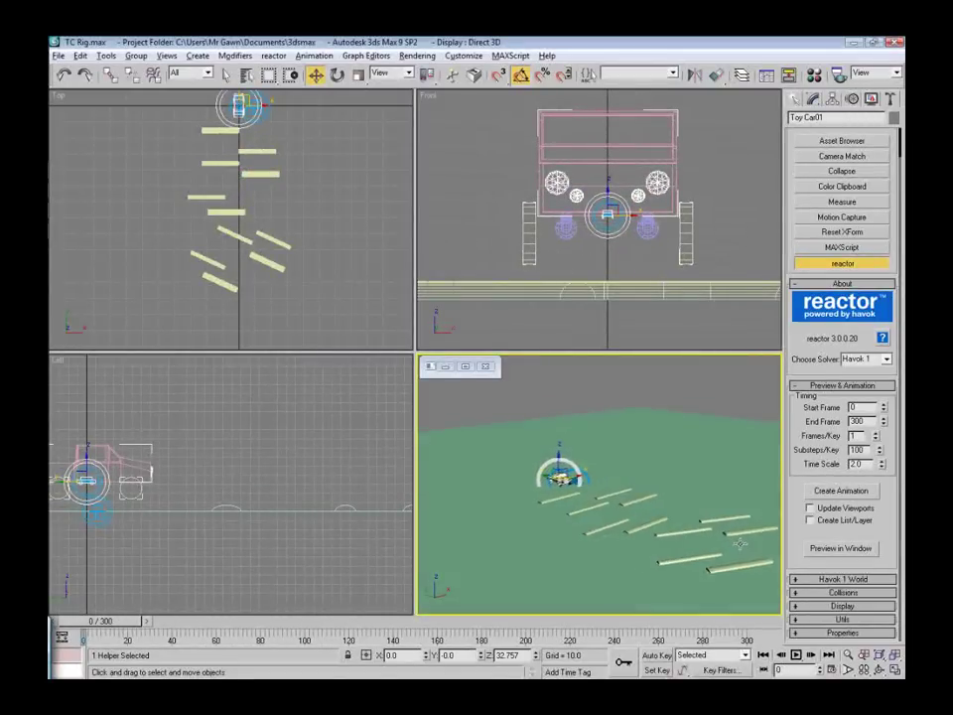
click(667, 388)
scroll(667, 387, down, 3)
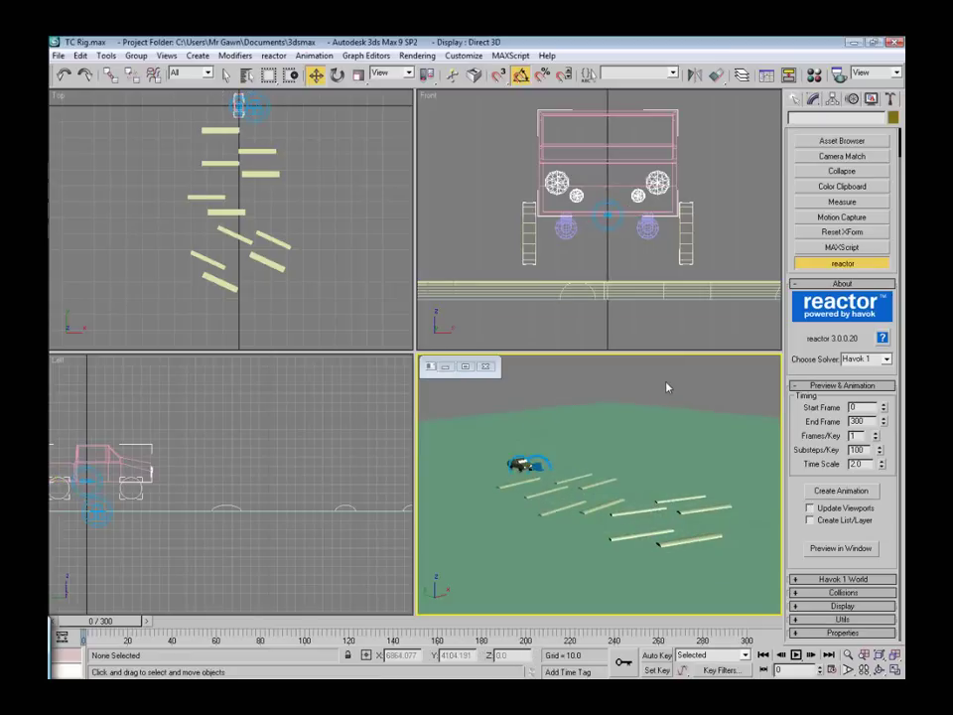
Save the scene as a new file named TC Terrain.max
click(59, 57)
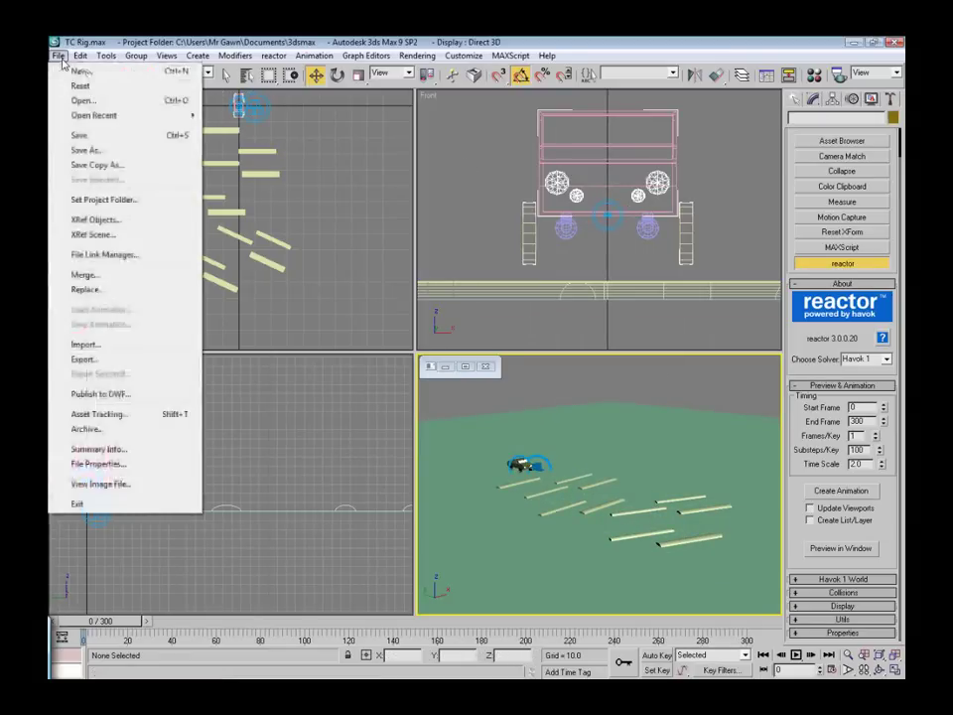
click(88, 149)
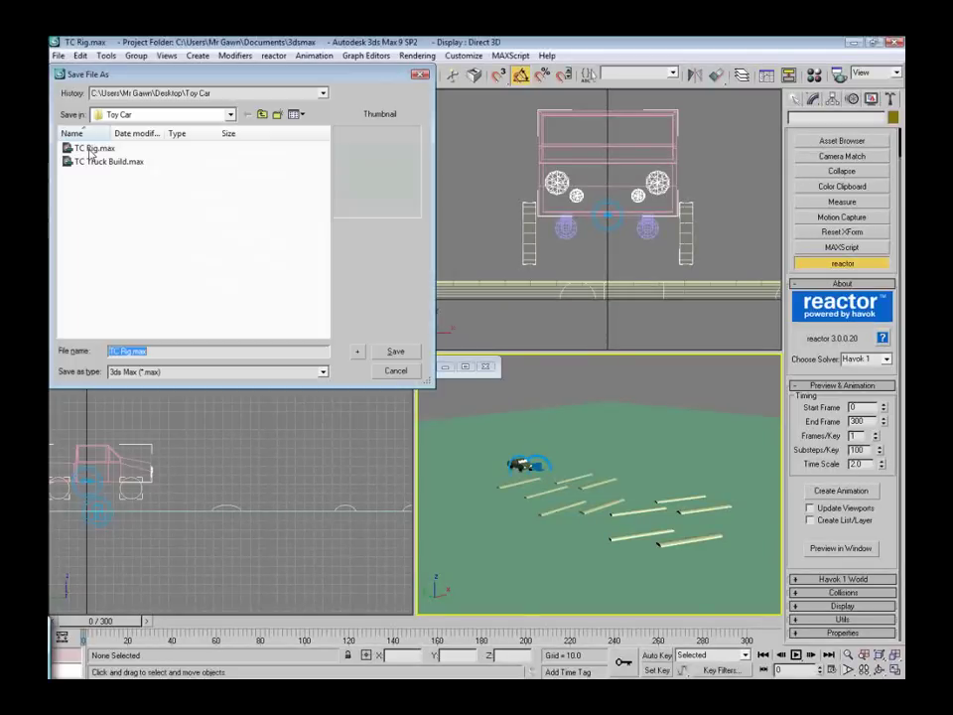
text(TC )
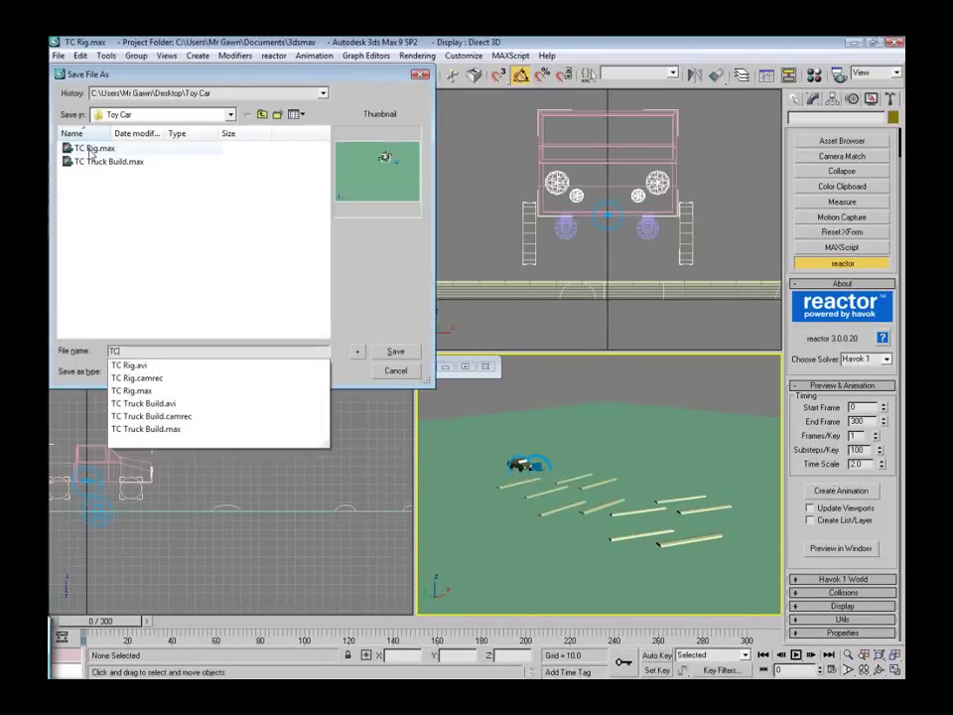
text(Terrain)
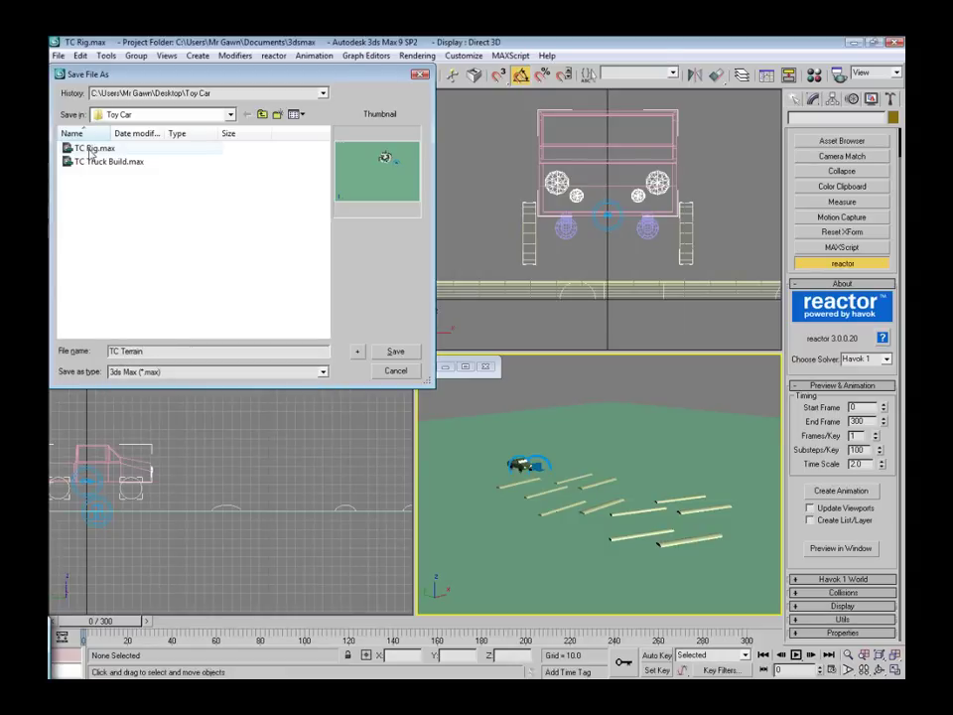
key(Return)
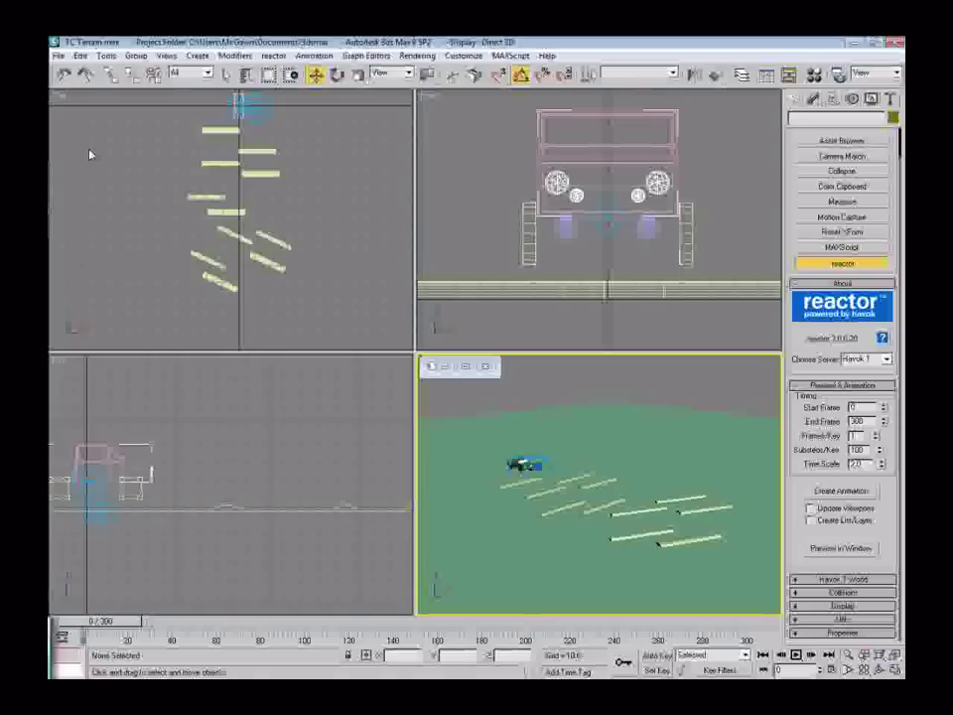